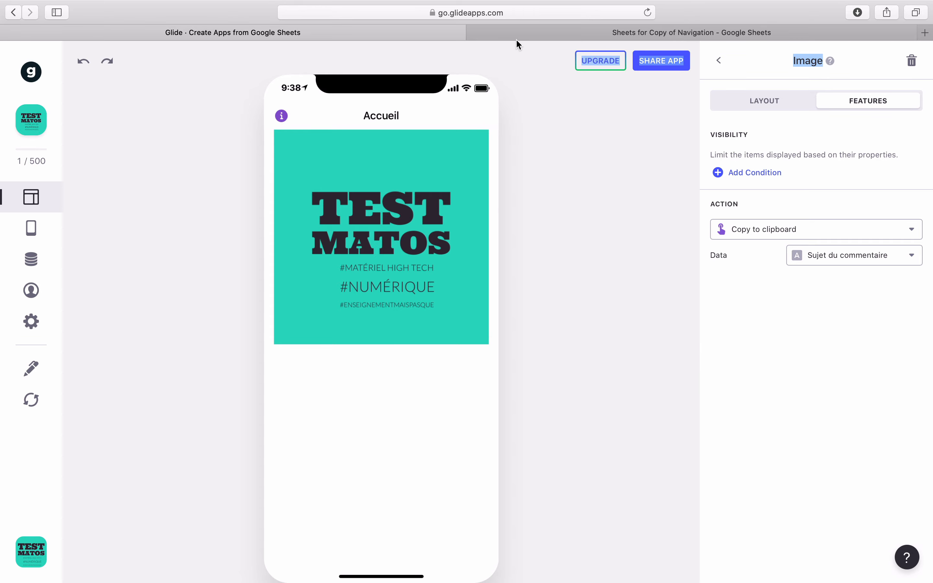
# Step: Switch to the linked Google Sheet to view its Accueil tab
pyautogui.click(519, 35)
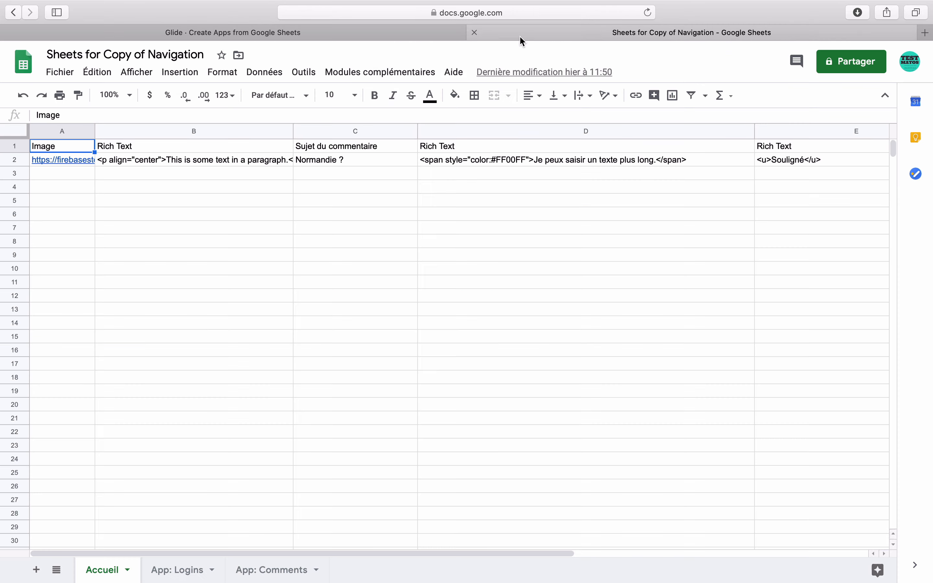
# Step: Check the Normandie ? subject in C2, then open a new browser tab beside Glide
pyautogui.click(325, 160)
pyautogui.click(366, 34)
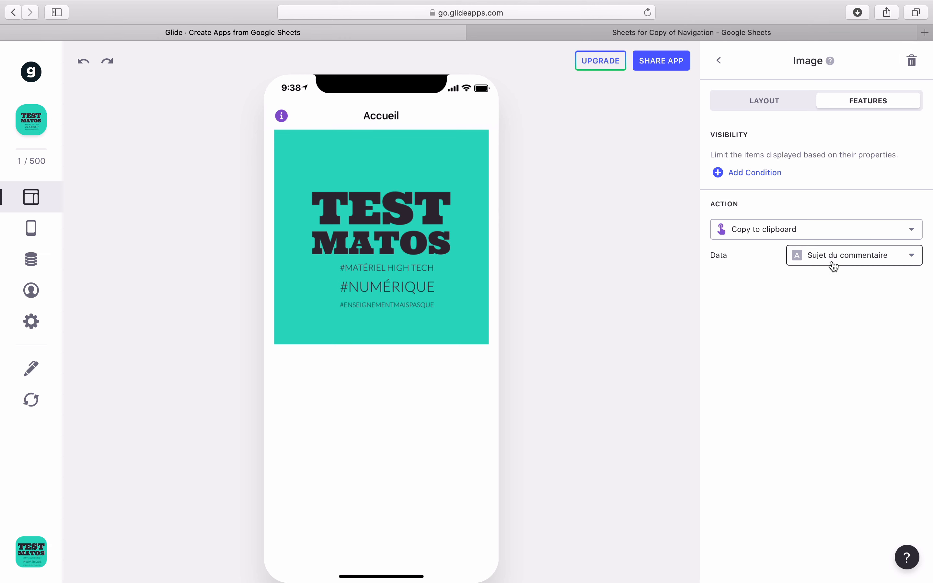
pyautogui.click(926, 32)
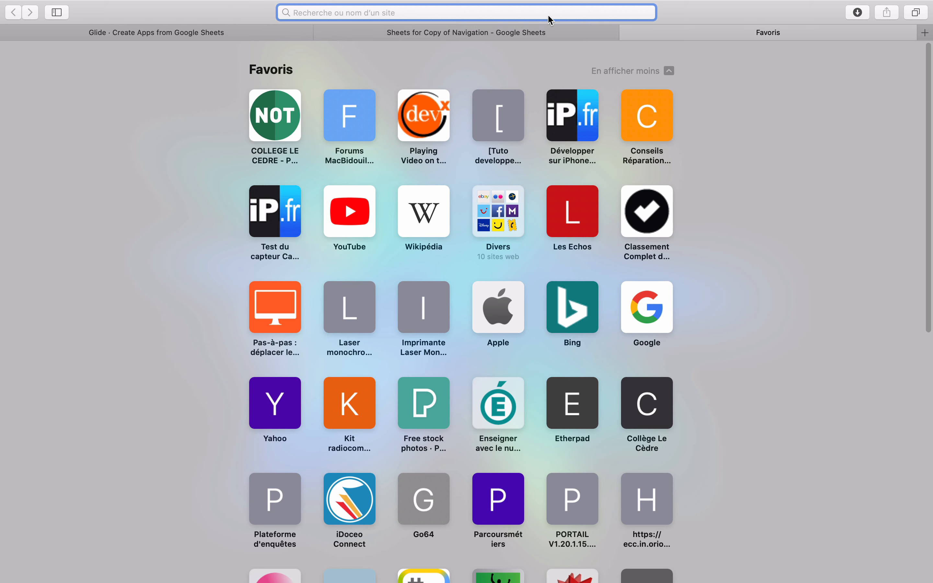
# Step: Paste Normandie ? into the new tab's address field, then go back to the Glide editor
pyautogui.write('Normandie ?')
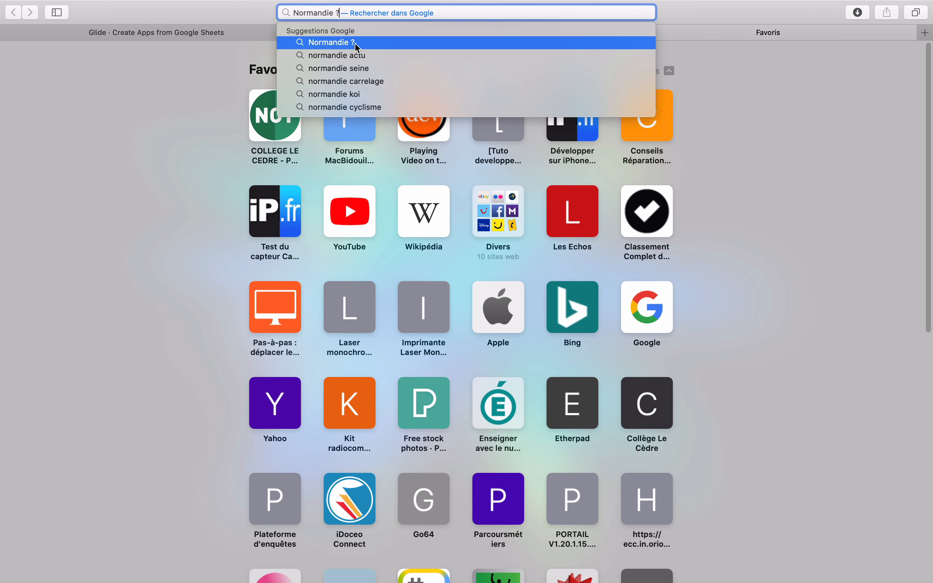
pyautogui.press('Escape')
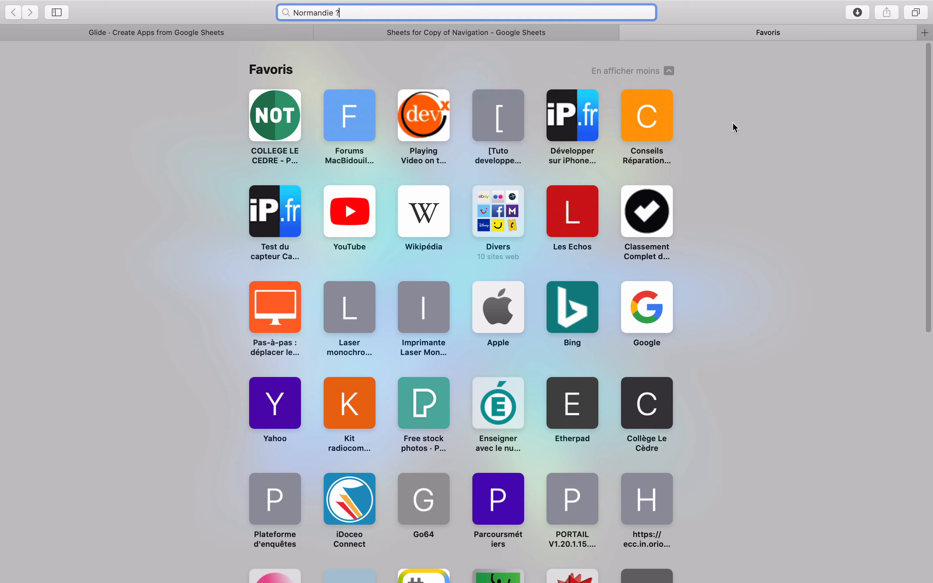
pyautogui.click(468, 33)
pyautogui.click(281, 28)
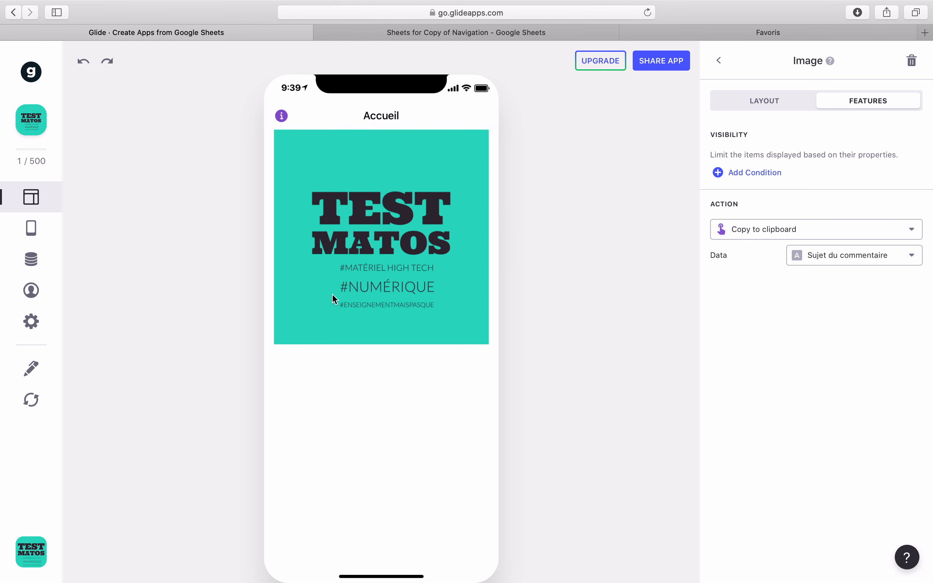
# Step: Set the image's tap action to Dial phone number
pyautogui.click(755, 229)
pyautogui.click(759, 308)
pyautogui.click(473, 36)
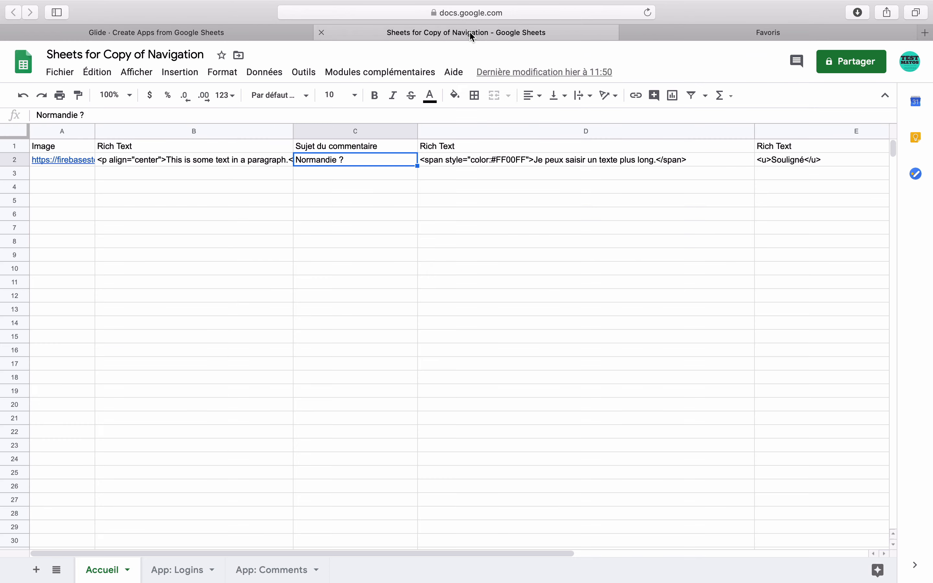
# Step: Delete the two Rich Text columns D and E from the sheet
pyautogui.click(489, 146)
pyautogui.moveTo(489, 133); pyautogui.dragTo(811, 138)
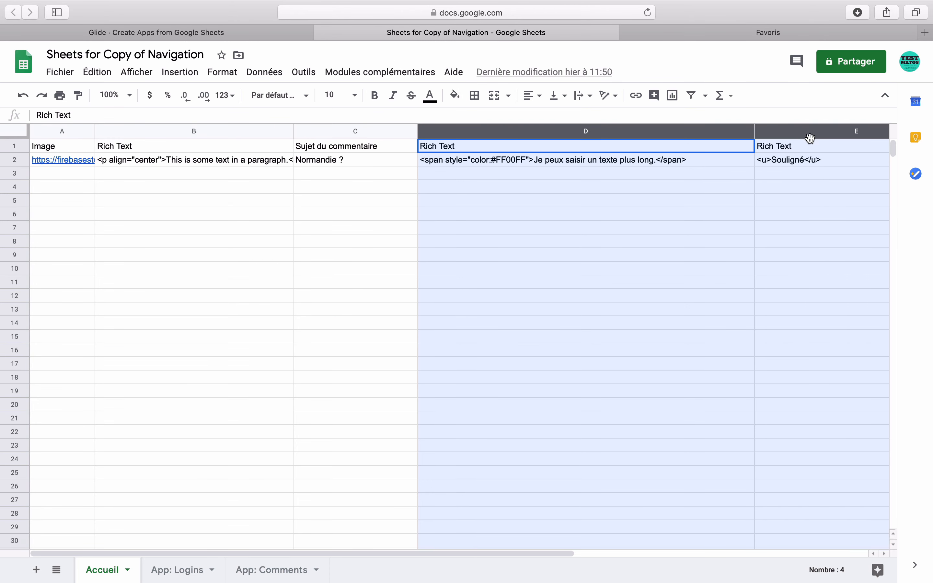
pyautogui.rightClick(811, 138)
pyautogui.click(868, 240)
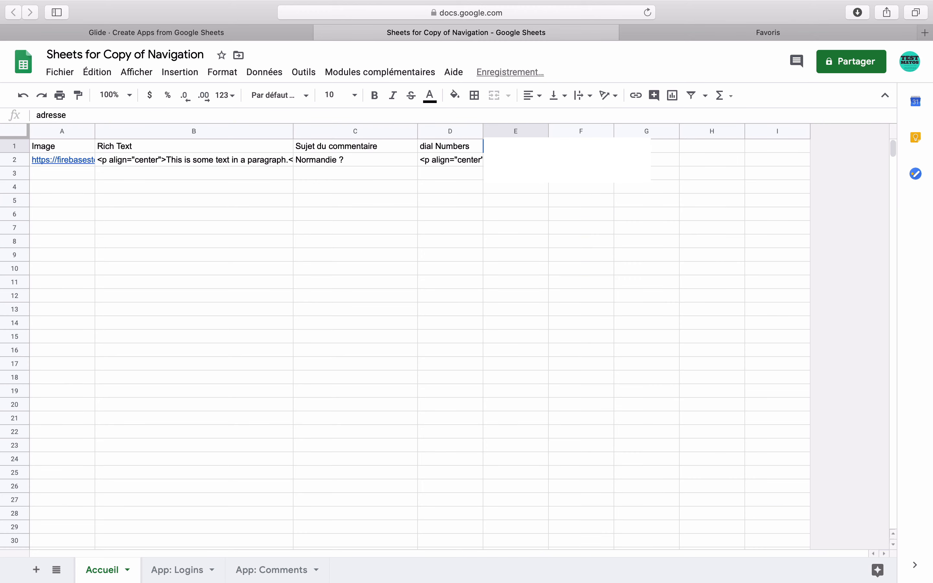
# Step: Enter 660 in D2 under dial Numbers and test dialling by tapping the image
pyautogui.press('Down')
pyautogui.press('Left')
pyautogui.write('660')
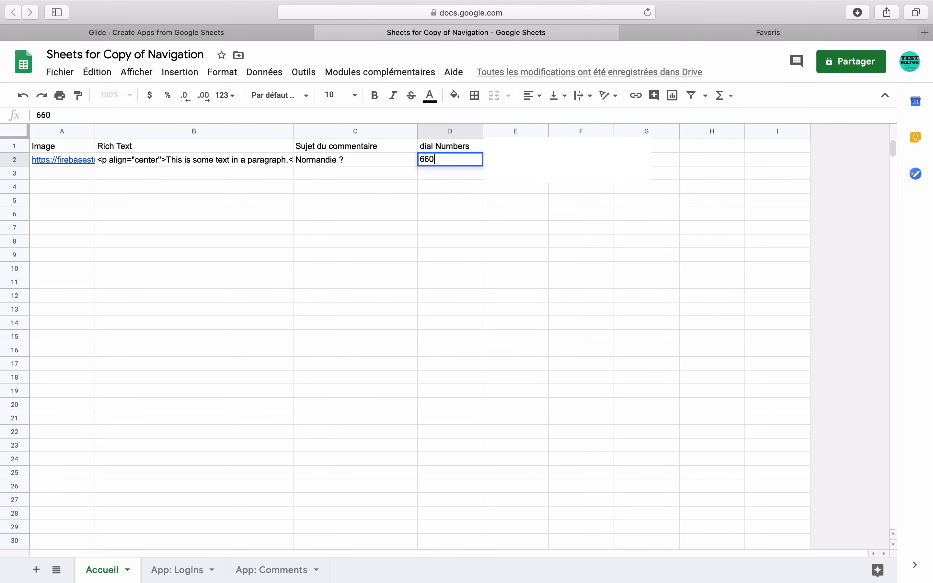
pyautogui.press('Return')
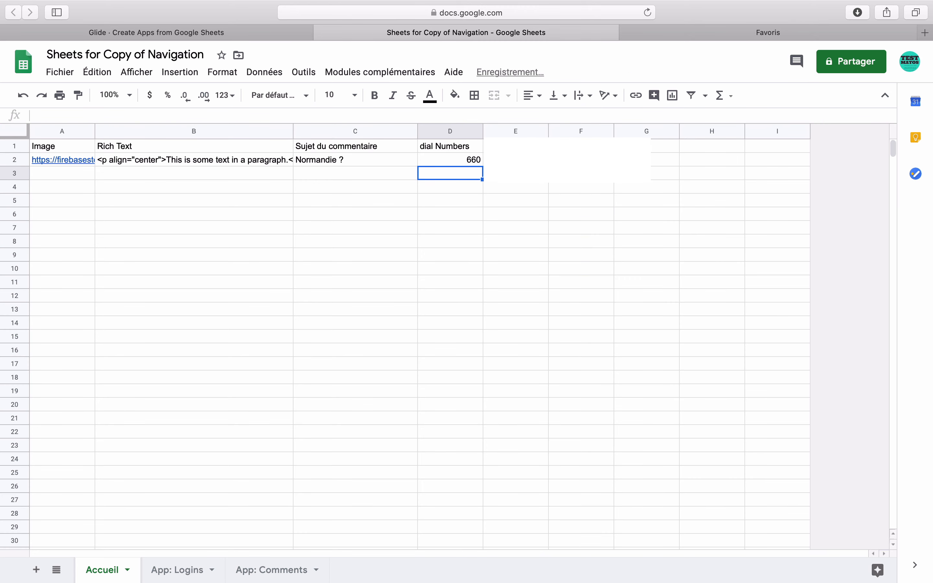
pyautogui.click(266, 34)
pyautogui.click(399, 241)
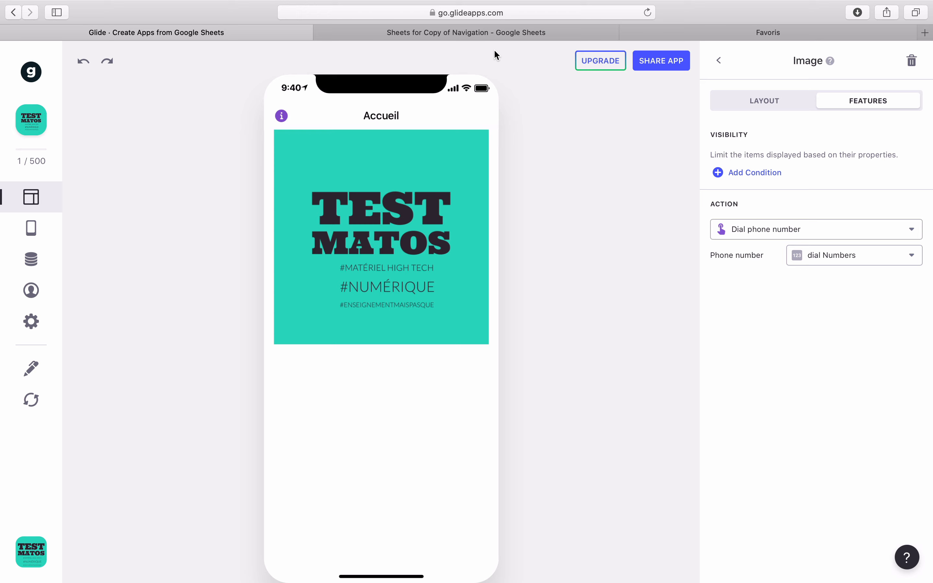
# Step: Return to the Google Sheet and check the 660 value in D2
pyautogui.click(496, 33)
pyautogui.click(461, 164)
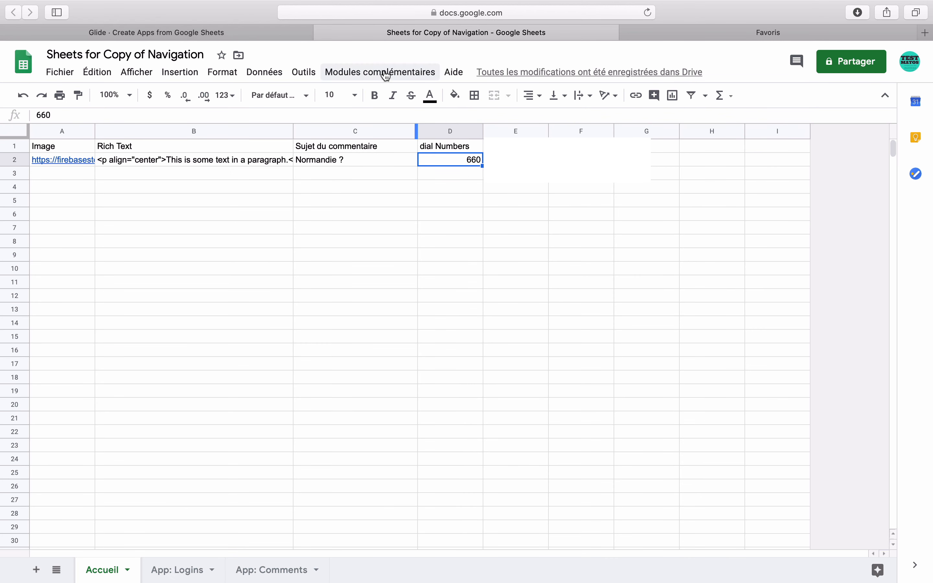
# Step: Set the image's tap action to Enlarge image and test opening and closing it in preview
pyautogui.click(289, 37)
pyautogui.click(808, 234)
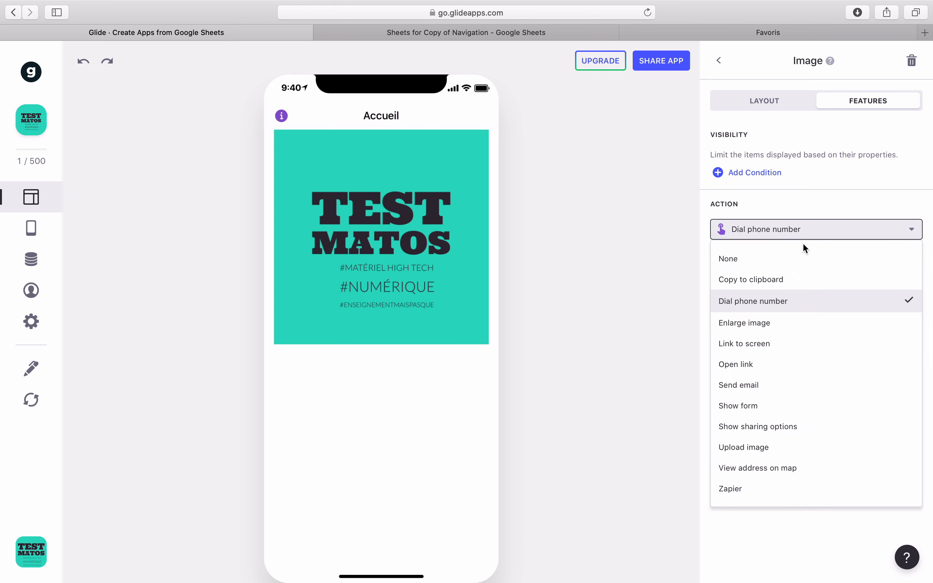
pyautogui.click(781, 326)
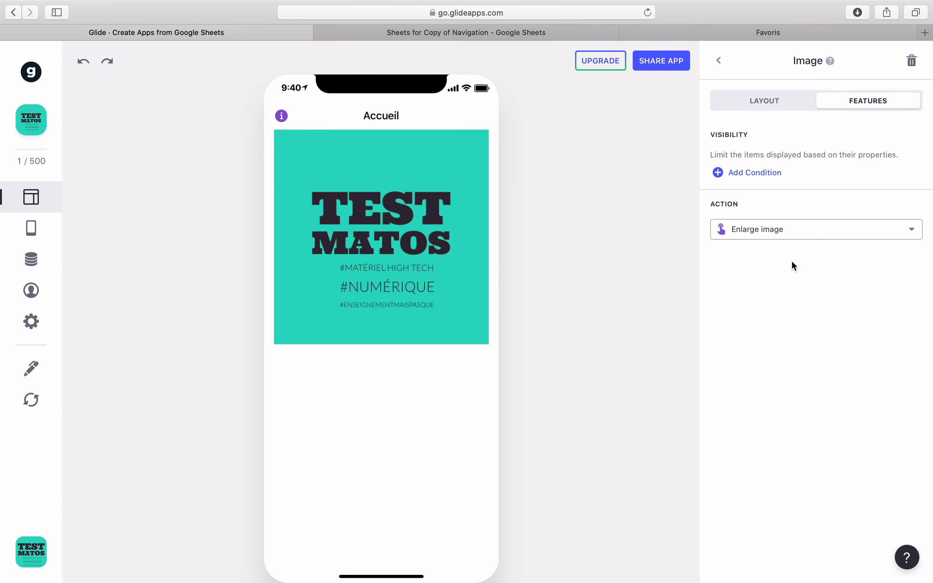
pyautogui.click(425, 240)
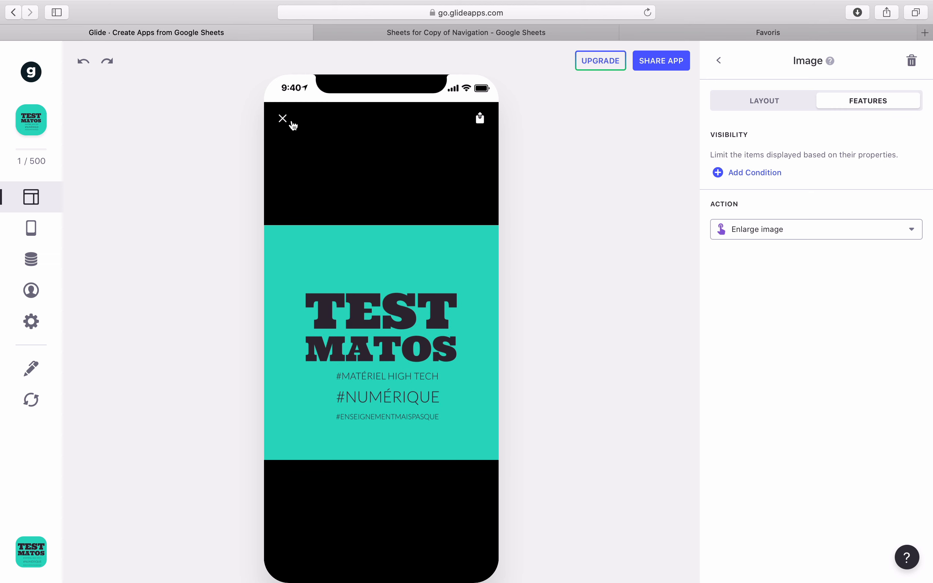
pyautogui.click(285, 120)
pyautogui.click(466, 240)
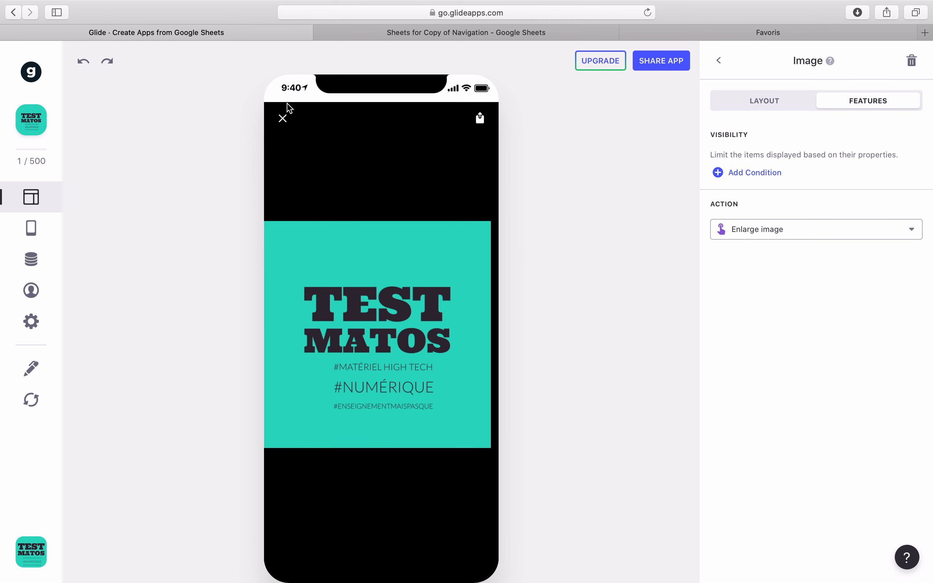
pyautogui.click(283, 117)
# Step: Make the image a 3:1 banner that fills its area and test the enlarged view
pyautogui.click(719, 60)
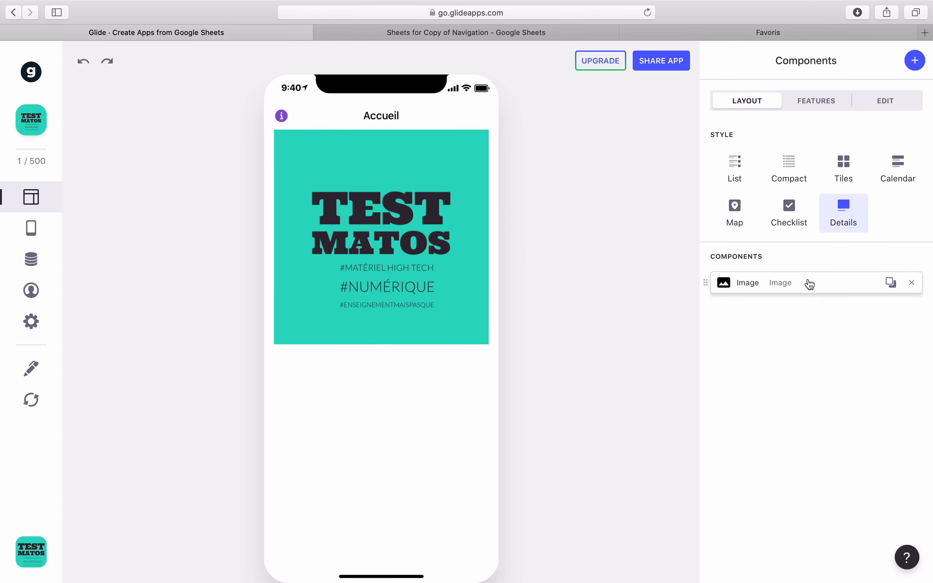
pyautogui.click(810, 284)
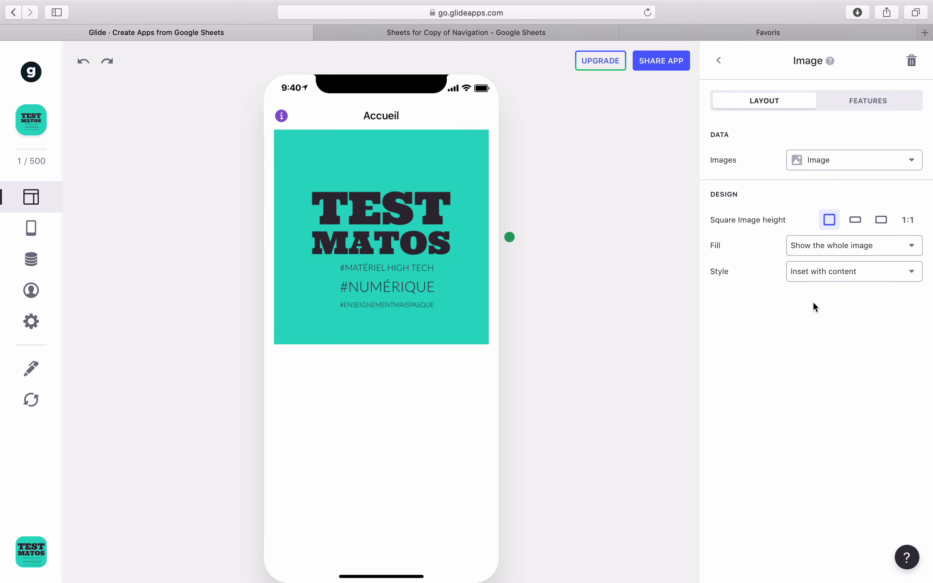
pyautogui.click(856, 220)
pyautogui.click(883, 251)
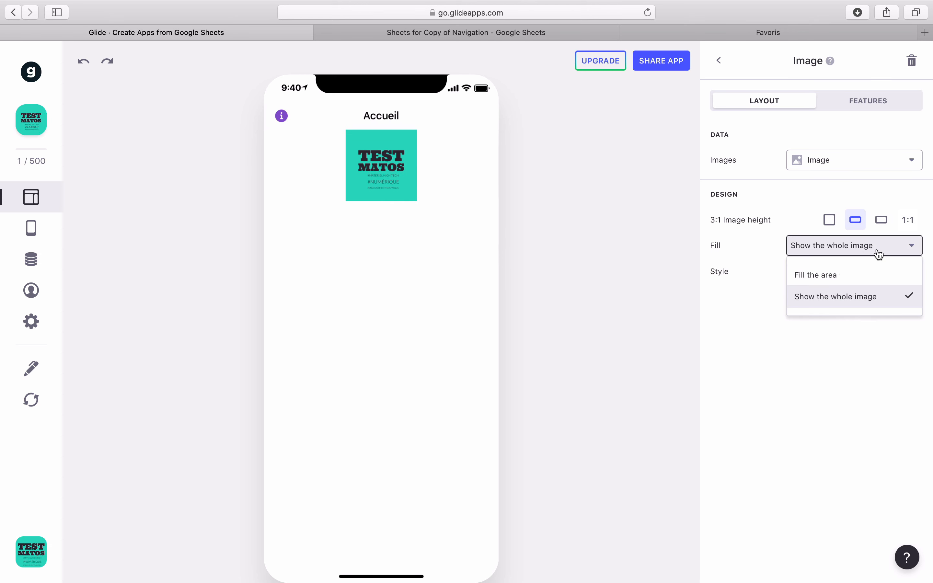
pyautogui.click(864, 273)
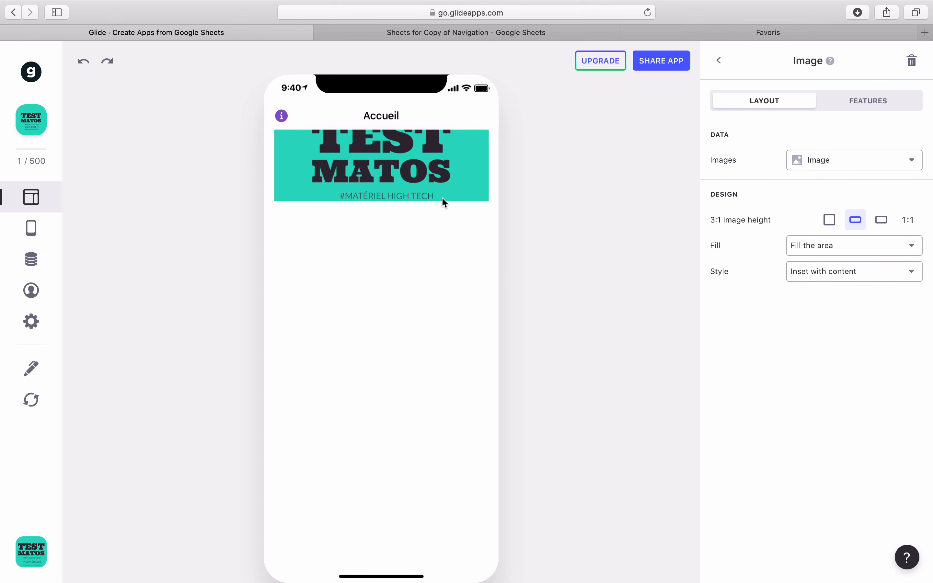
pyautogui.click(440, 186)
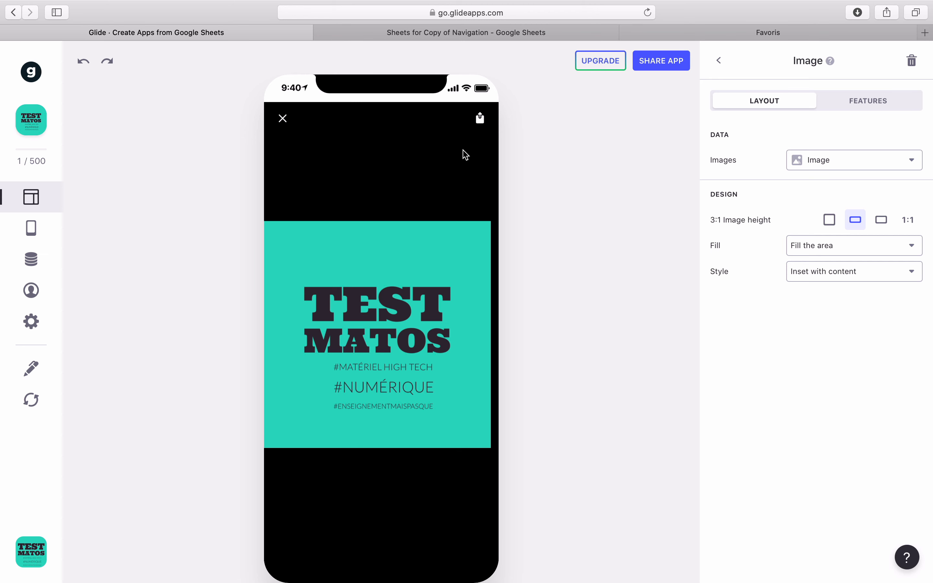
pyautogui.click(481, 118)
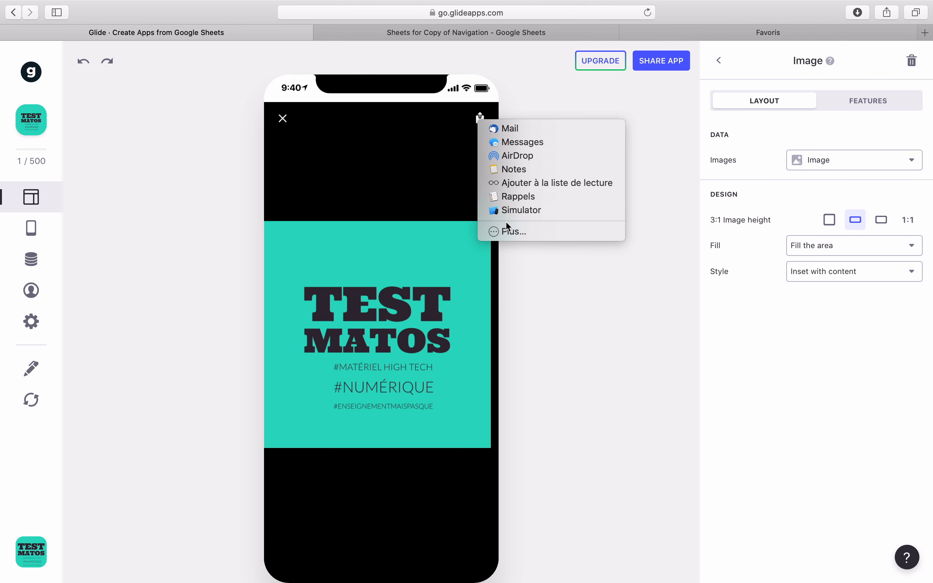
pyautogui.click(544, 114)
pyautogui.click(283, 118)
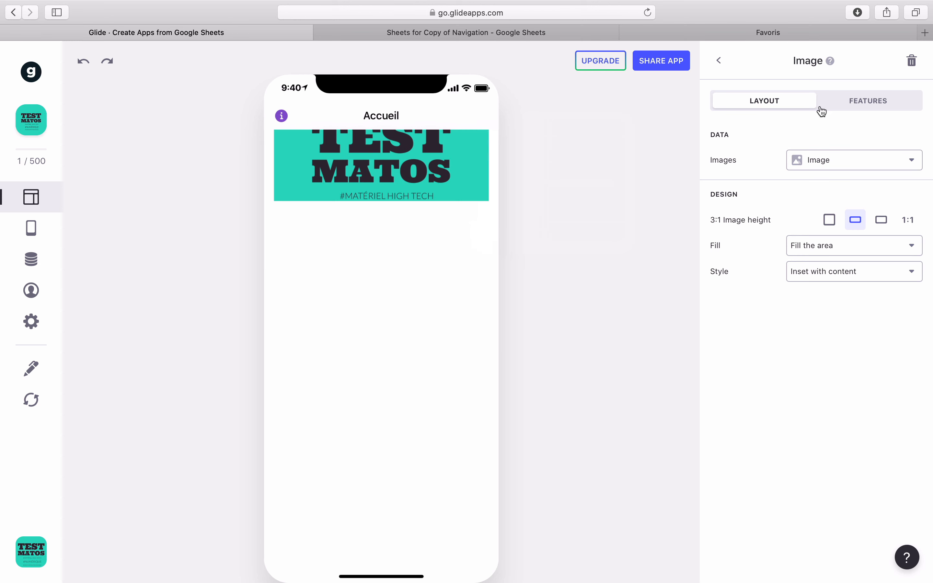
# Step: Set the image's tap action to Link to screen using the Accueil sheet
pyautogui.click(836, 112)
pyautogui.click(771, 231)
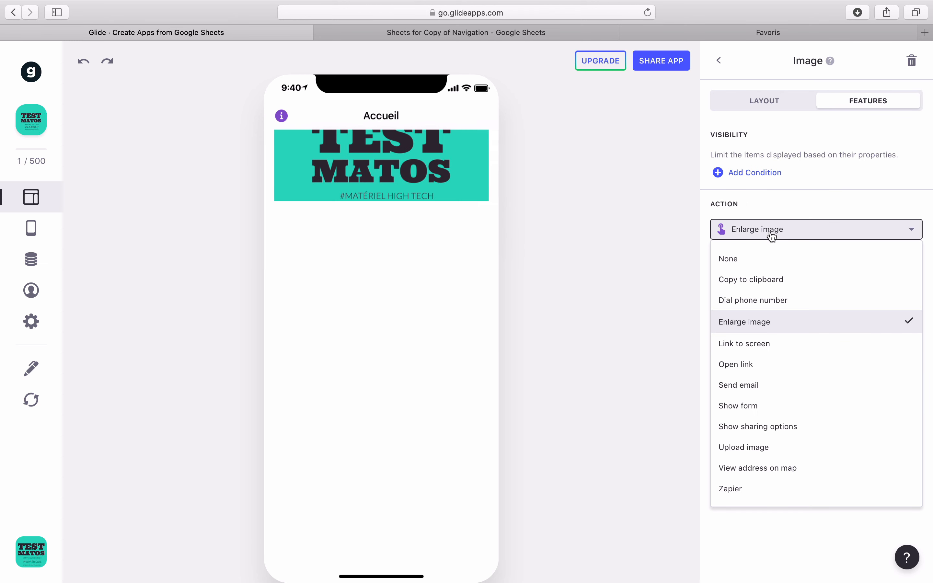
pyautogui.click(747, 345)
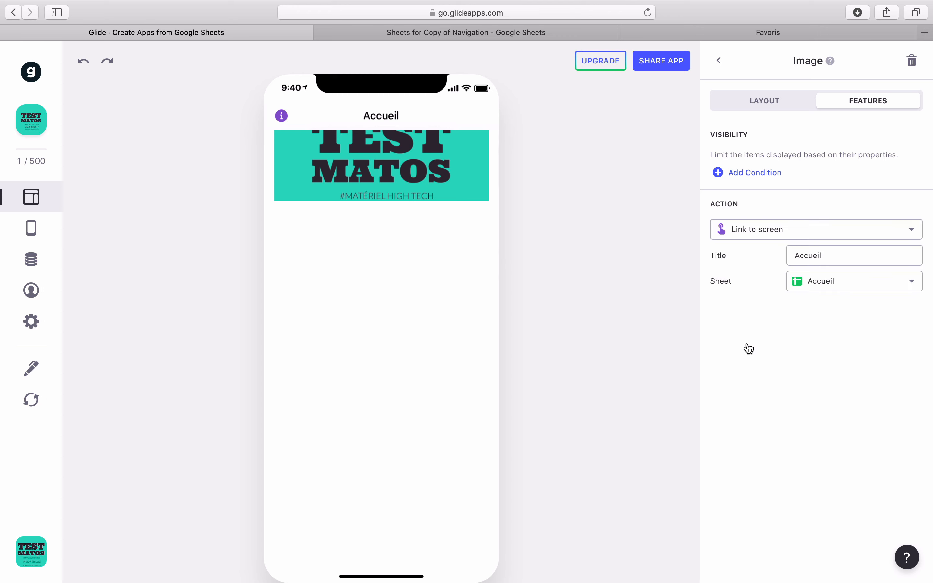
pyautogui.click(846, 290)
pyautogui.click(739, 300)
pyautogui.click(508, 34)
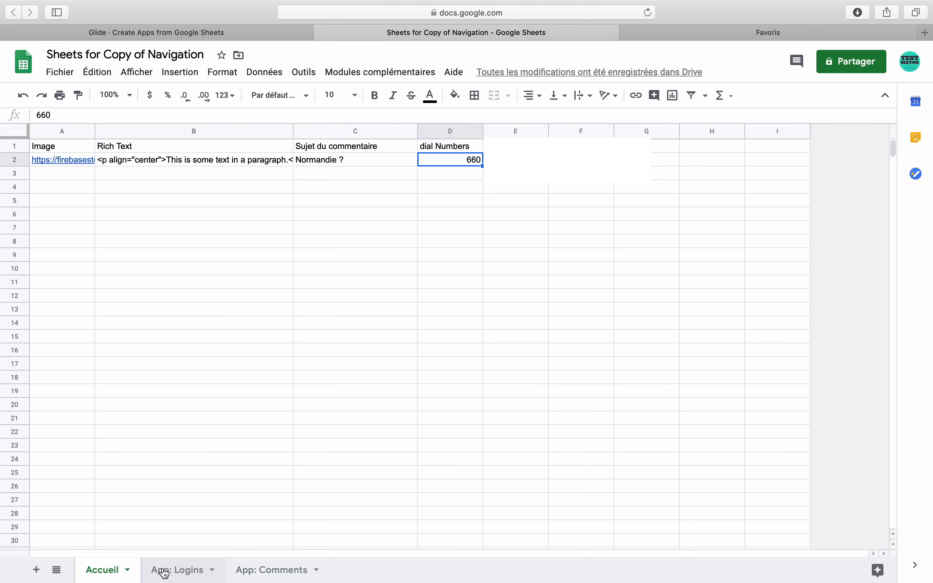
# Step: Duplicate the Accueil sheet tab and rename the copy 'Test'
pyautogui.click(127, 570)
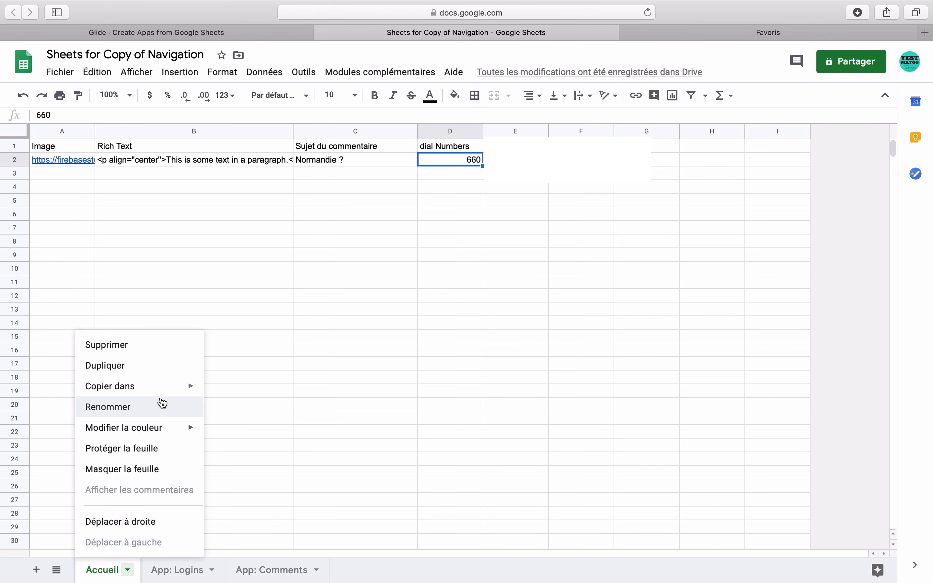
pyautogui.click(175, 369)
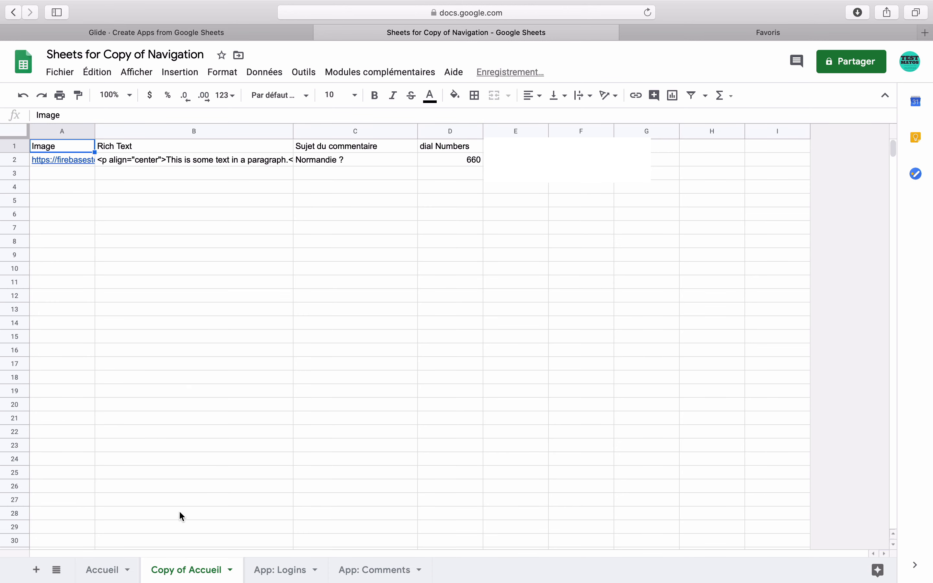
pyautogui.doubleClick(172, 570)
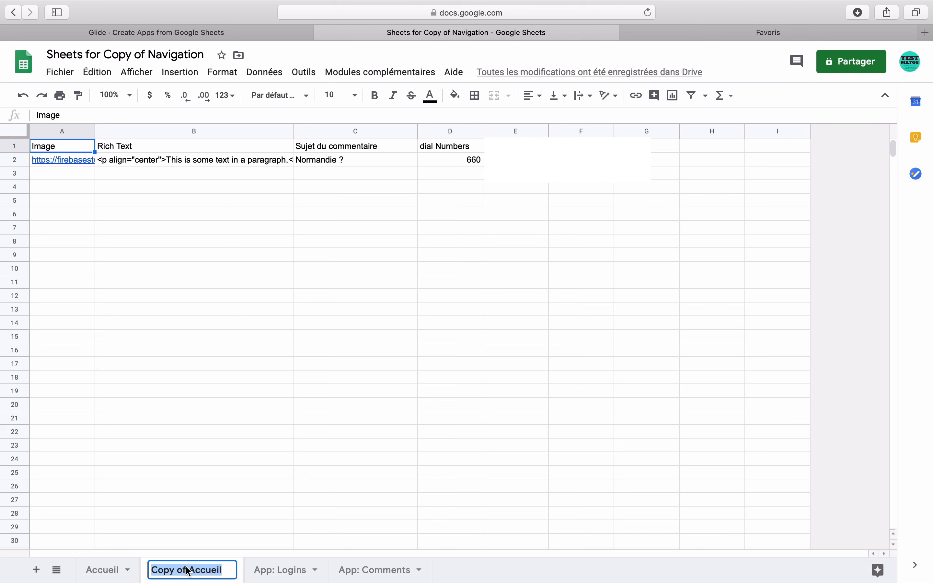
pyautogui.write('Test')
pyautogui.press('Return')
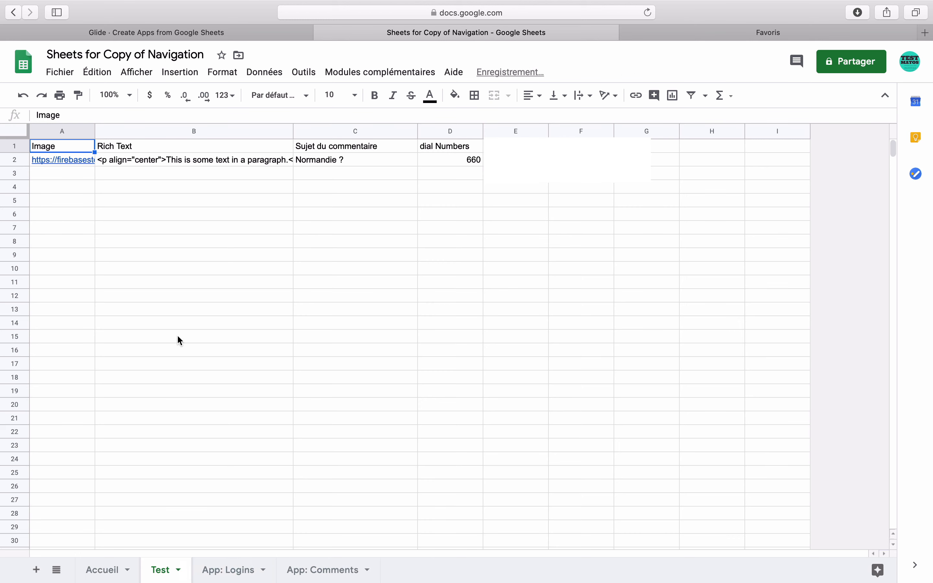
# Step: Reload the sheet data, link the image to the Test sheet, and test it in preview
pyautogui.click(281, 34)
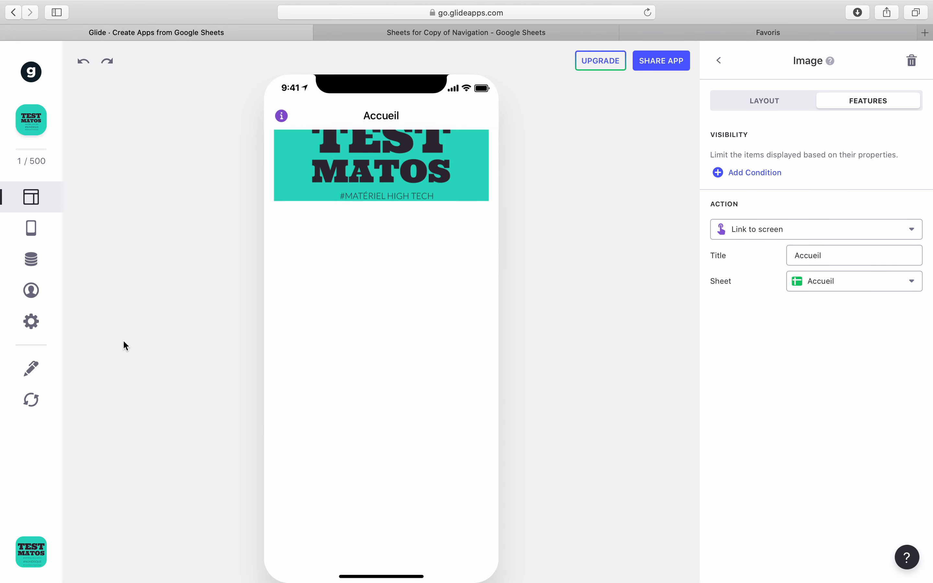
pyautogui.click(31, 400)
pyautogui.click(906, 288)
pyautogui.click(851, 335)
pyautogui.click(426, 165)
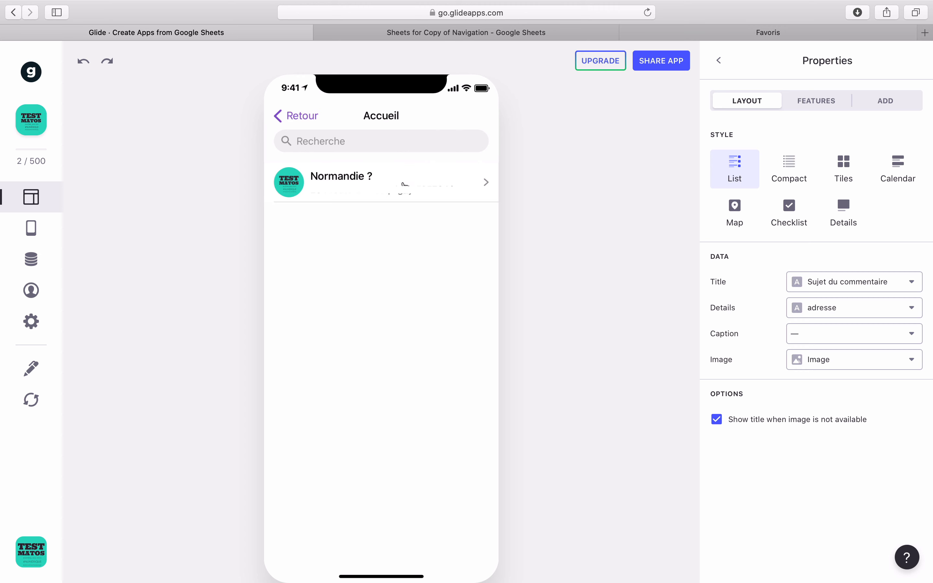
pyautogui.click(305, 122)
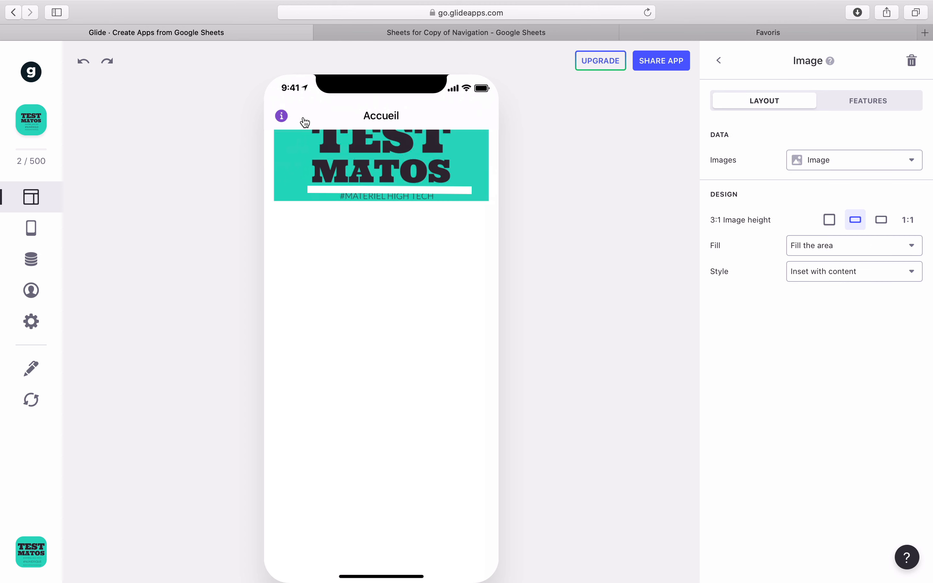
pyautogui.click(364, 142)
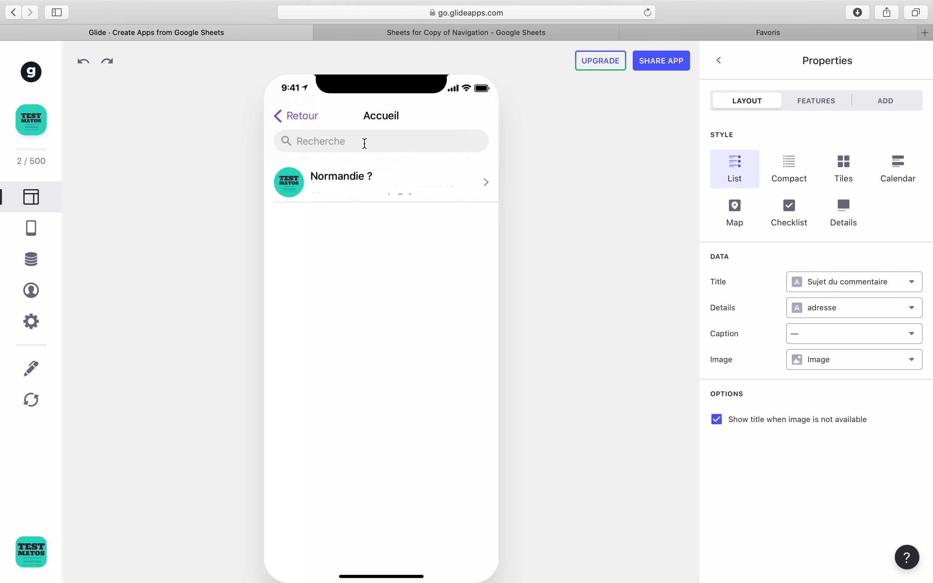
pyautogui.click(299, 118)
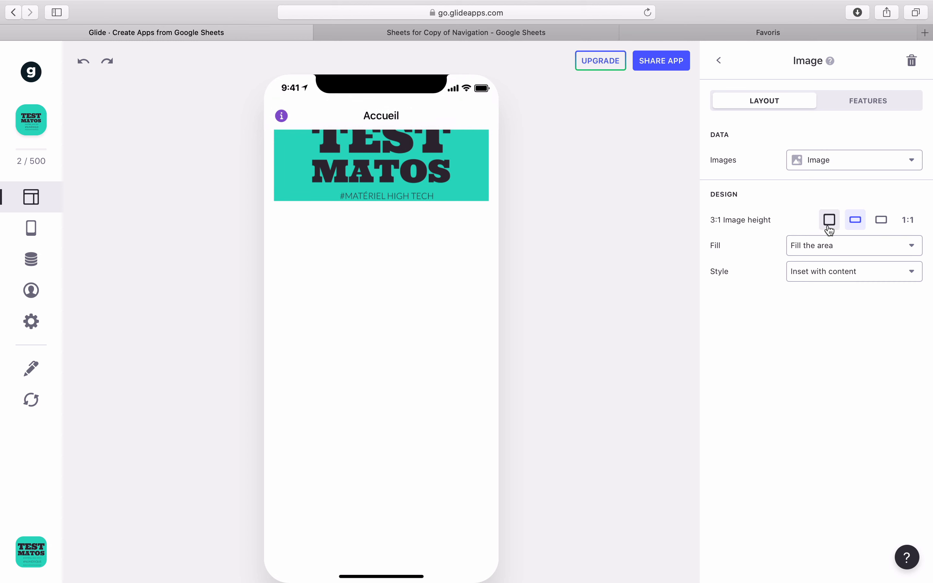
# Step: Show the image at 1:1 square height and set its tap action to Open link
pyautogui.click(909, 222)
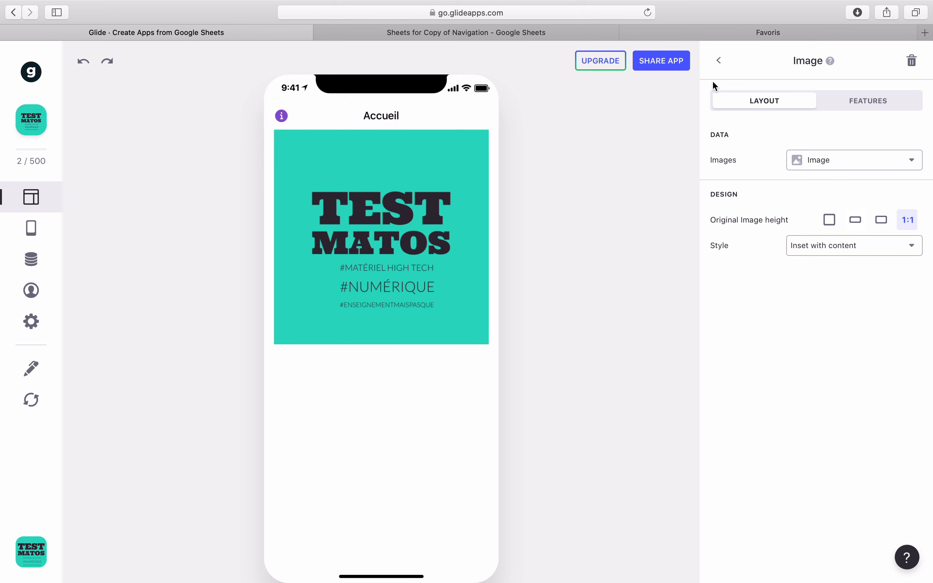
pyautogui.click(719, 61)
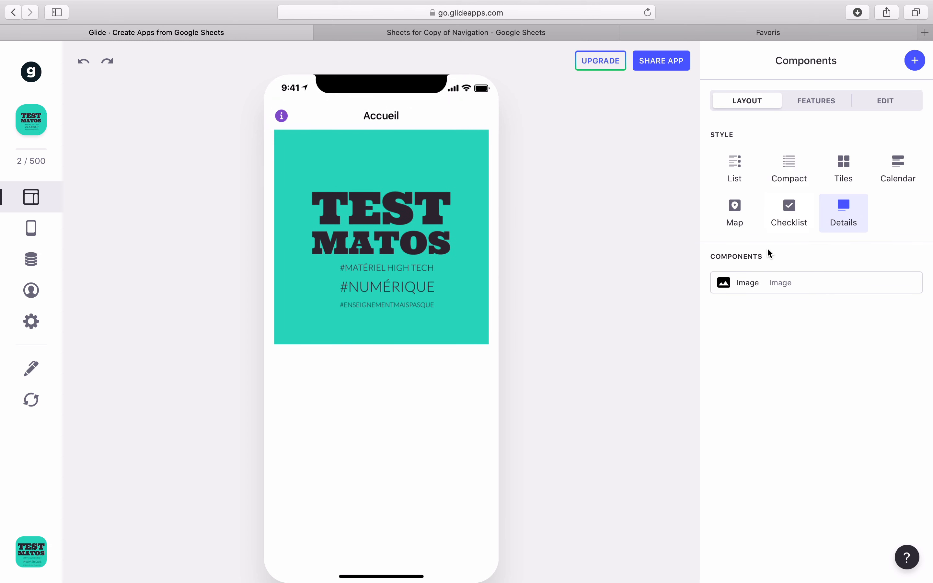
pyautogui.click(762, 282)
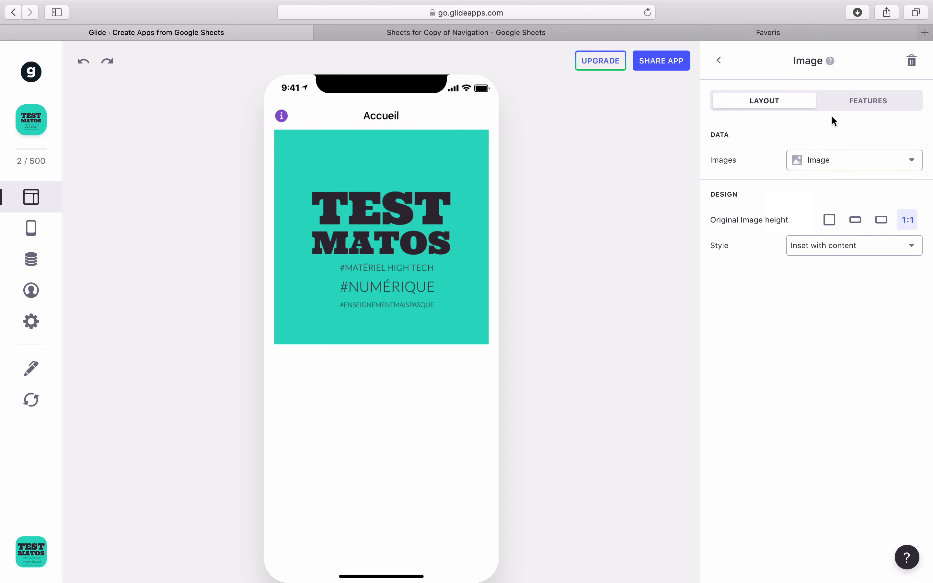
pyautogui.click(858, 108)
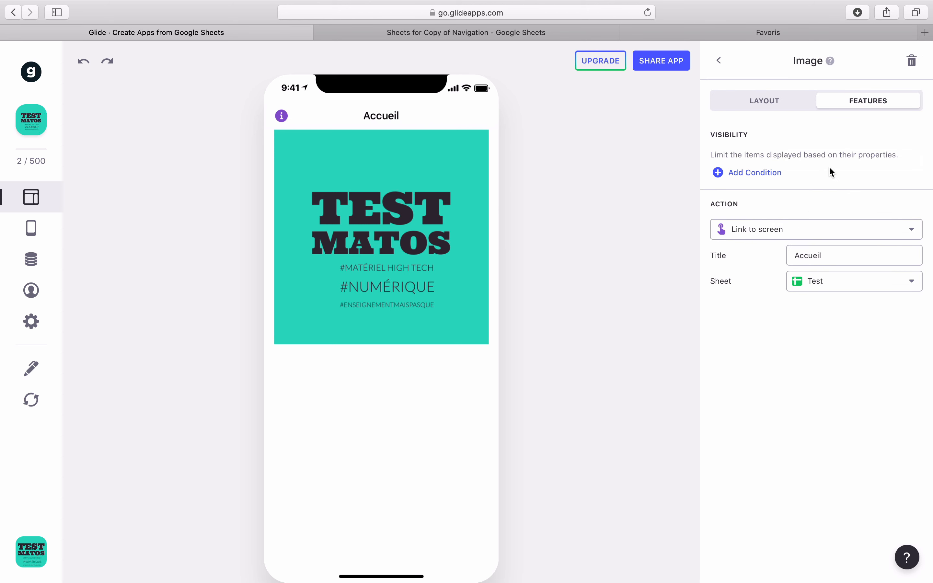
pyautogui.click(785, 234)
pyautogui.click(761, 365)
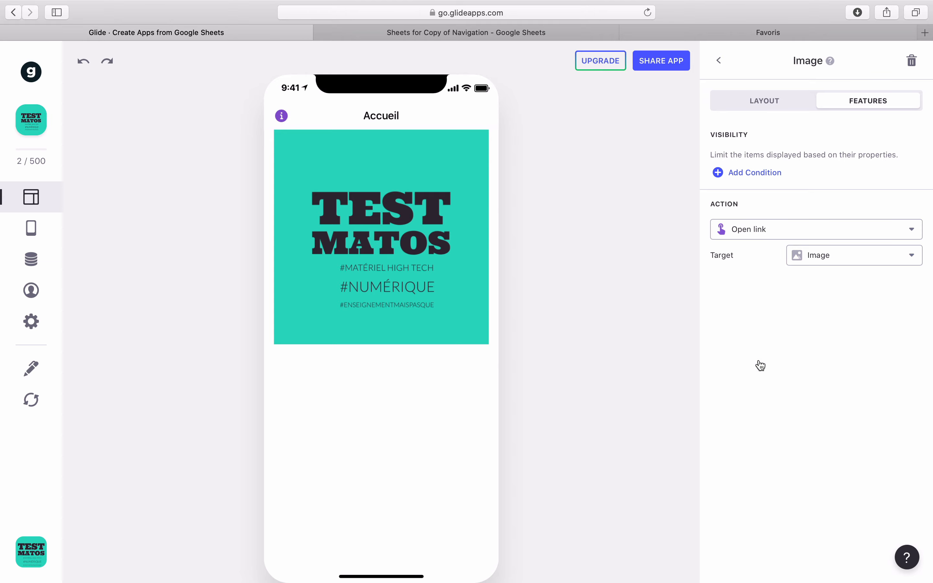
pyautogui.click(489, 38)
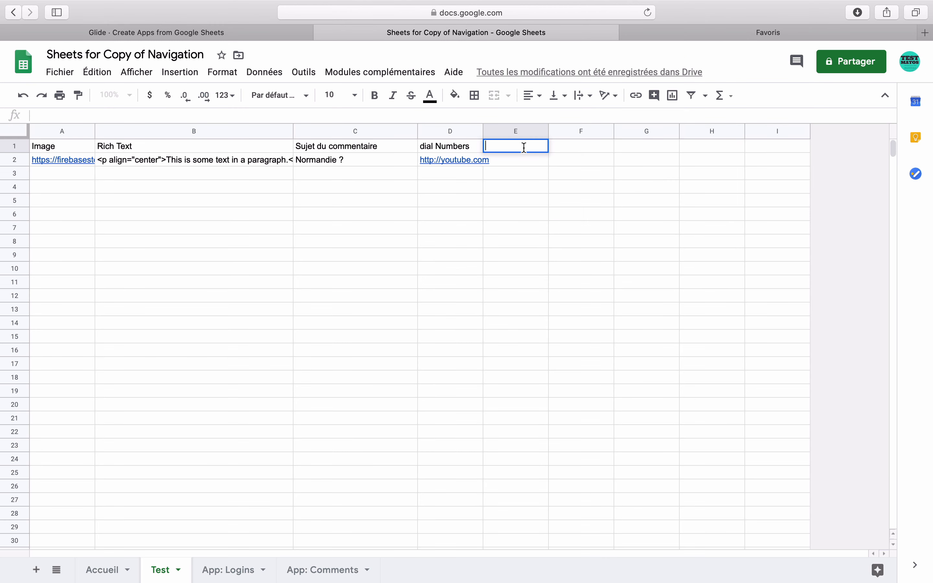
pyautogui.write('Lien')
pyautogui.press('Tab')
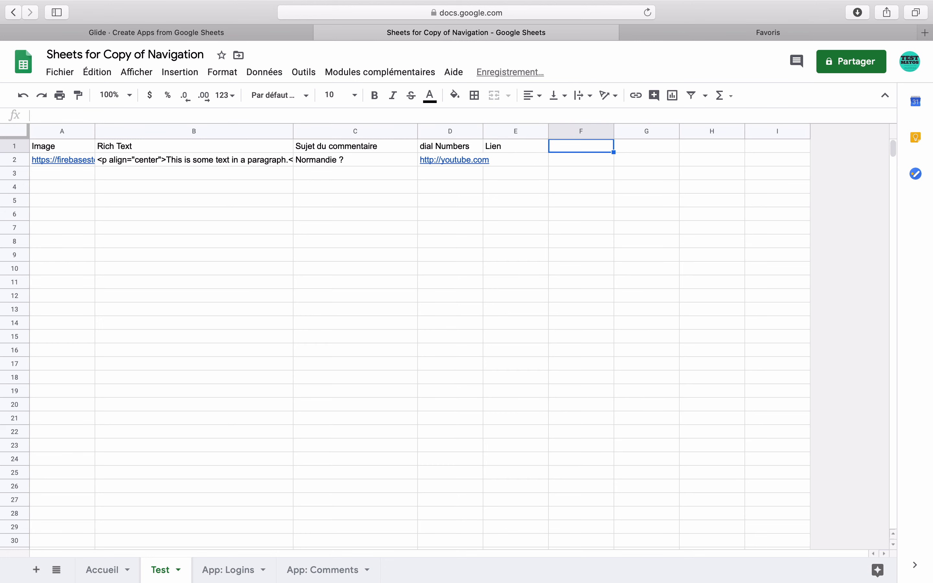
pyautogui.click(504, 160)
pyautogui.write('http://youtube.com')
pyautogui.press('Return')
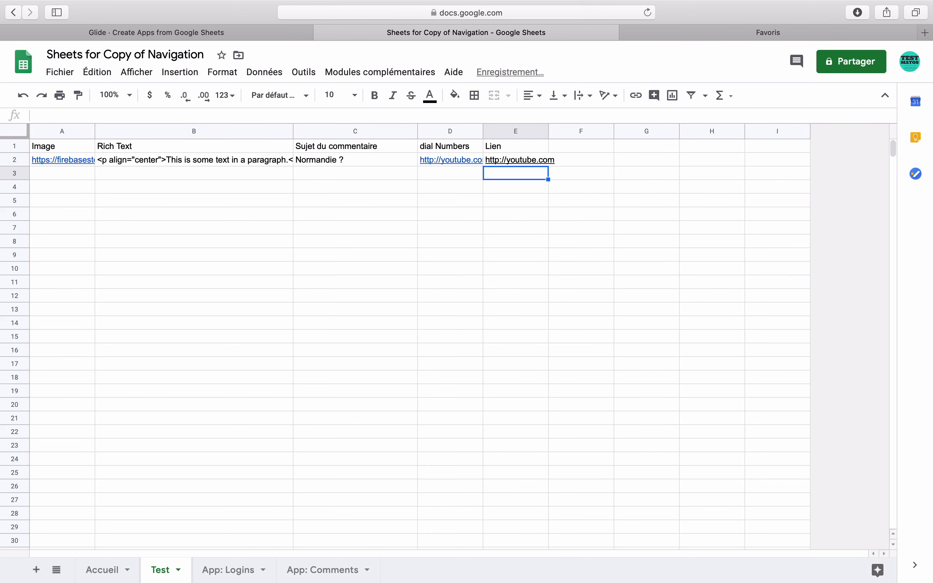
# Step: Restore 660 in cell D2 and return to the Glide editor
pyautogui.click(479, 162)
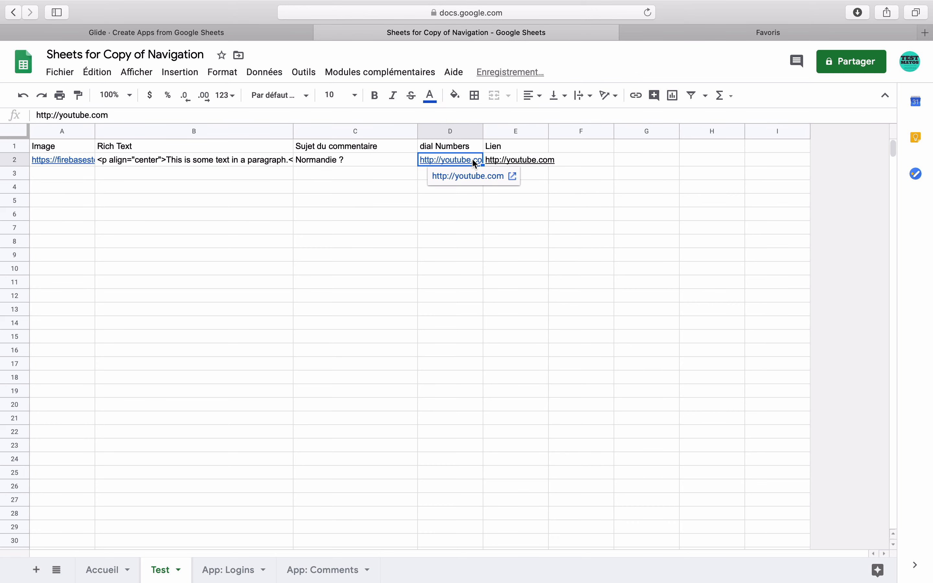
pyautogui.write('660')
pyautogui.press('Return')
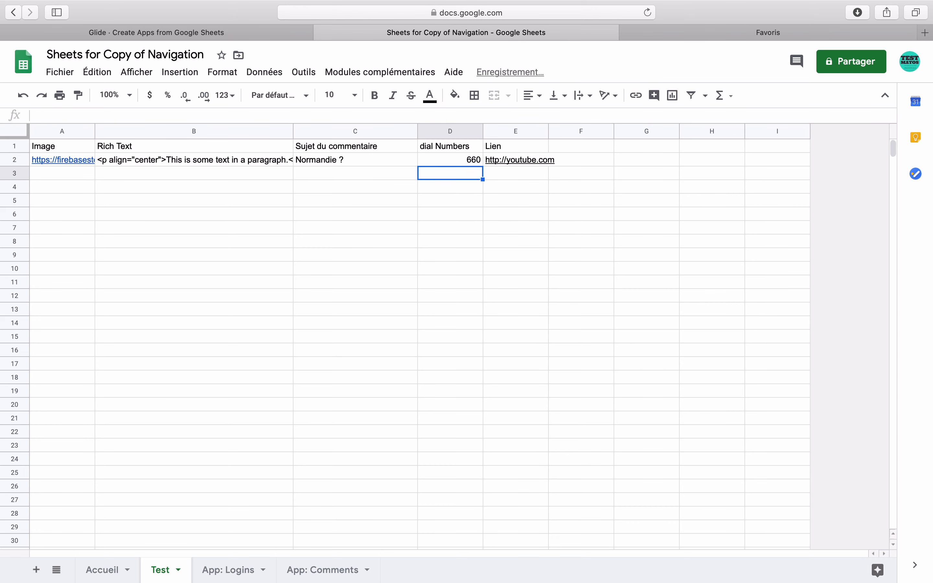
pyautogui.click(264, 33)
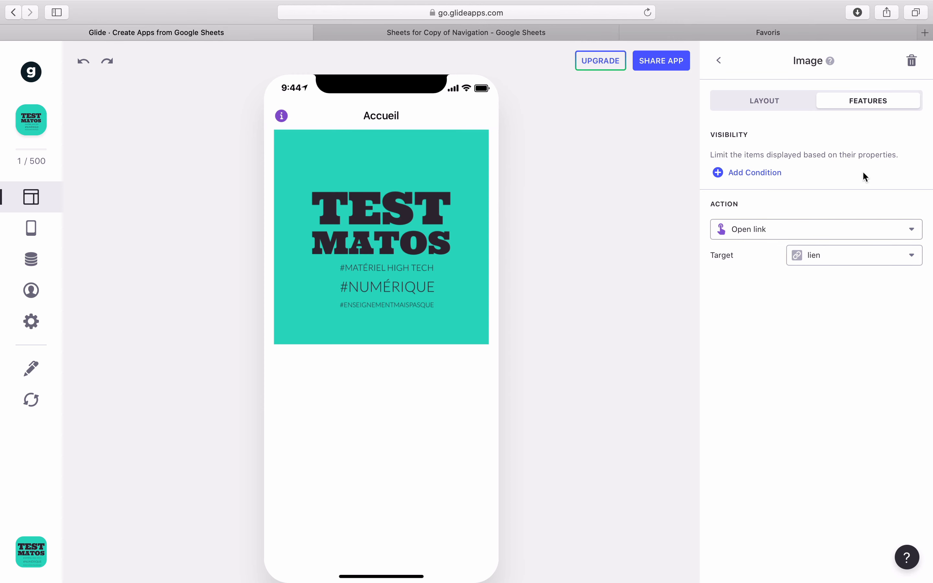
# Step: Keep lien as the image's link target and test that tapping it opens youtube.com
pyautogui.click(850, 258)
pyautogui.click(804, 415)
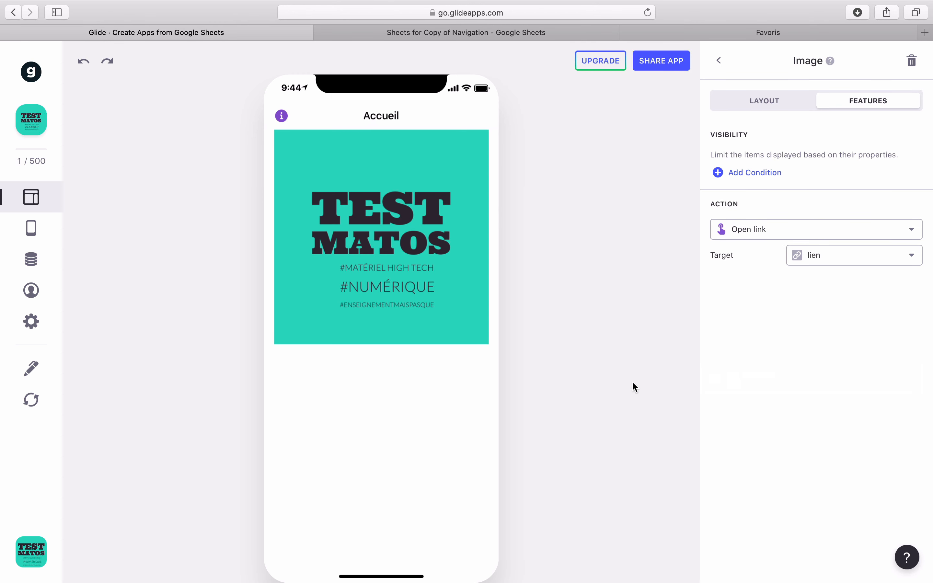
pyautogui.click(415, 234)
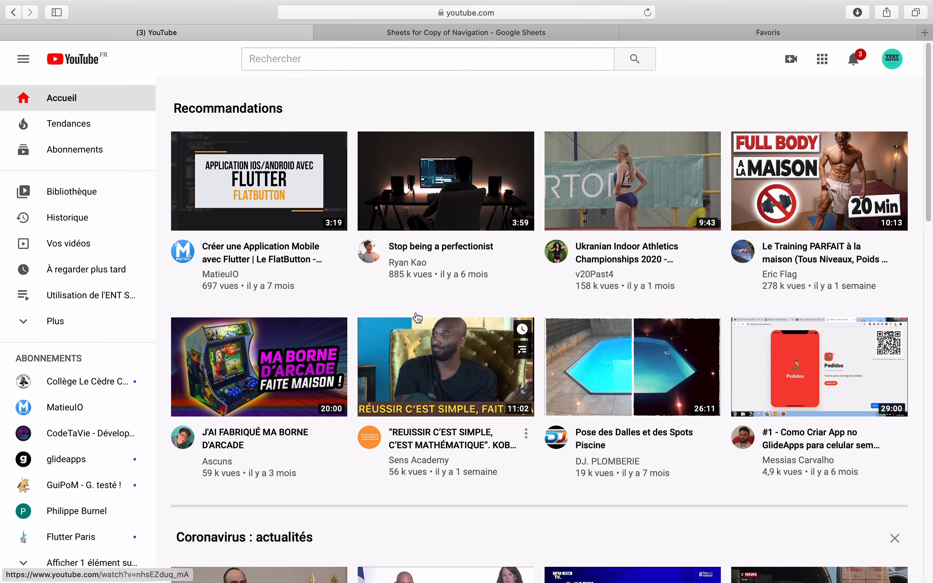
pyautogui.click(13, 12)
# Step: Change the image's tap action to Send email
pyautogui.click(783, 233)
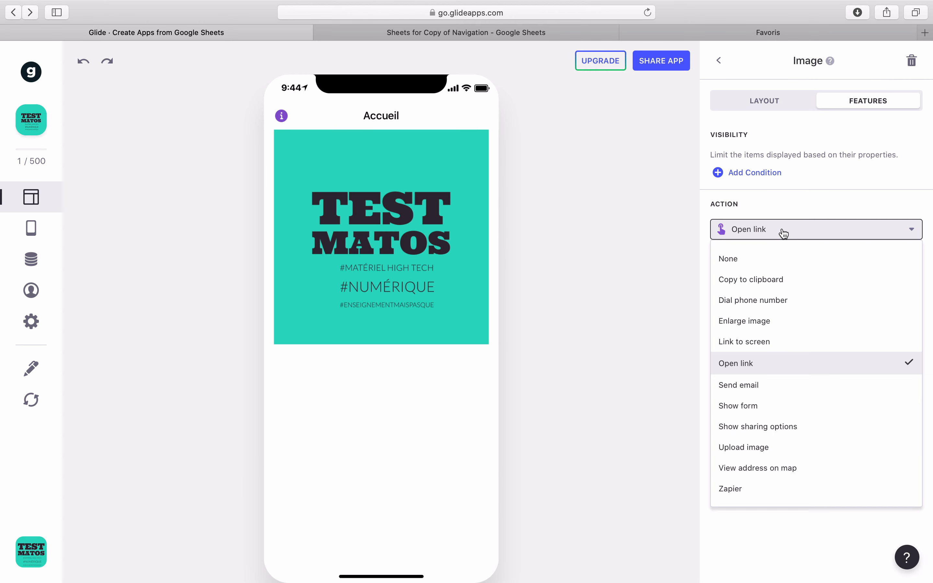
pyautogui.click(768, 391)
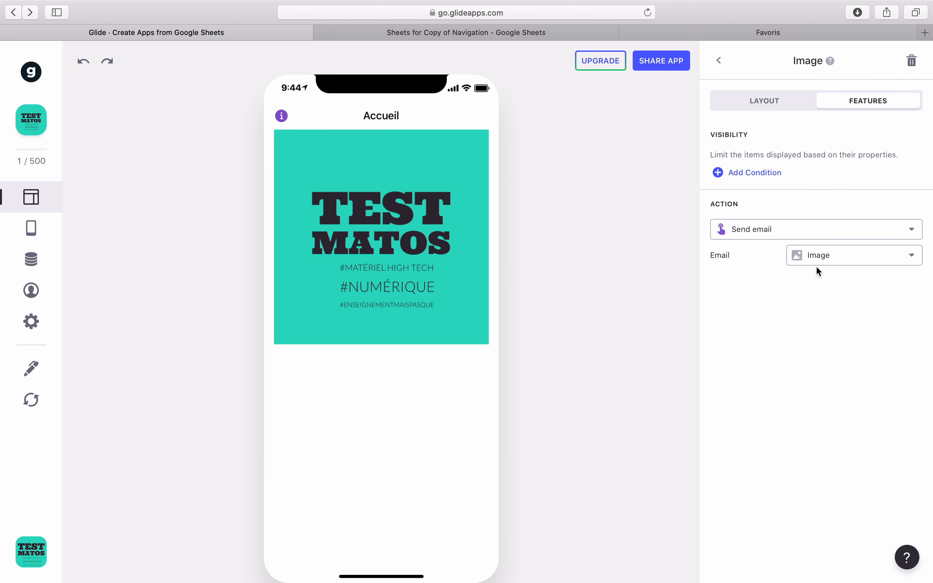
pyautogui.click(443, 31)
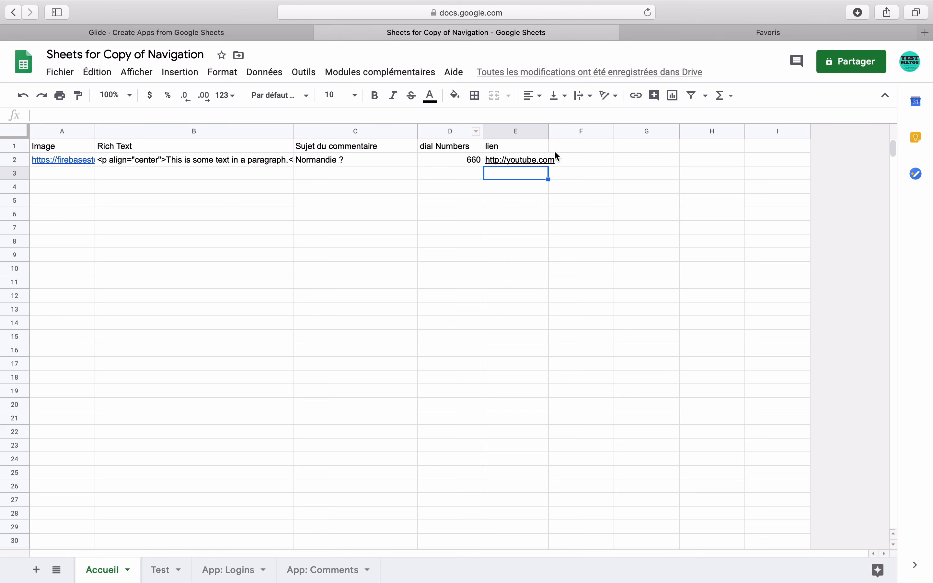
# Step: Enter an 'adresse mail' header in F1 and the contact's e-mail address in F2
pyautogui.click(563, 145)
pyautogui.write('asr')
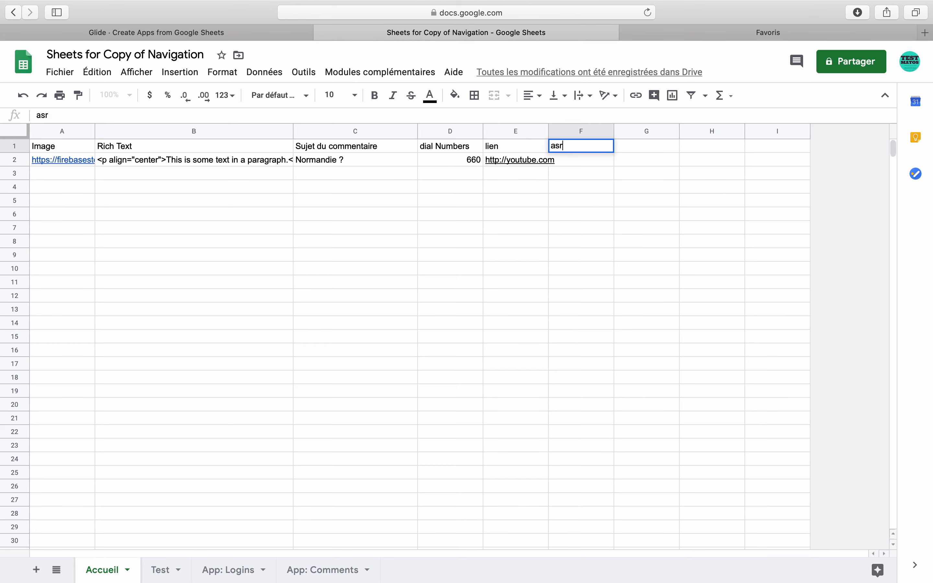
pyautogui.press('BackSpace')
pyautogui.press('BackSpace')
pyautogui.write('dresse mail')
pyautogui.press('Tab')
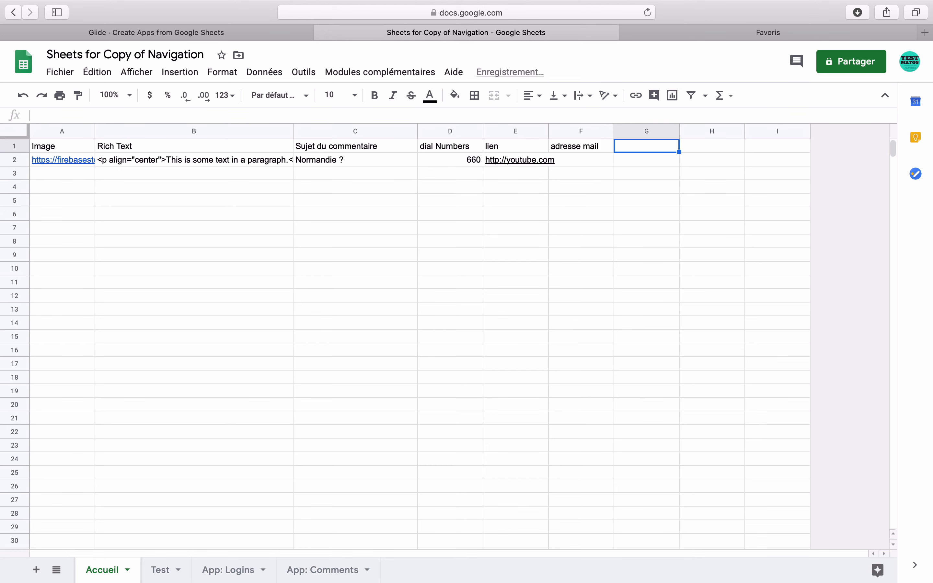
pyautogui.press('Return')
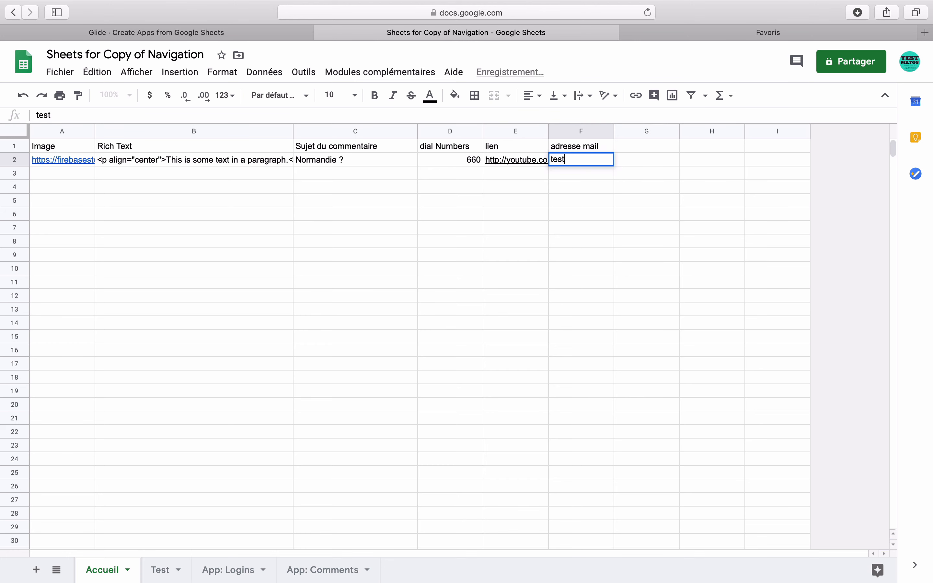
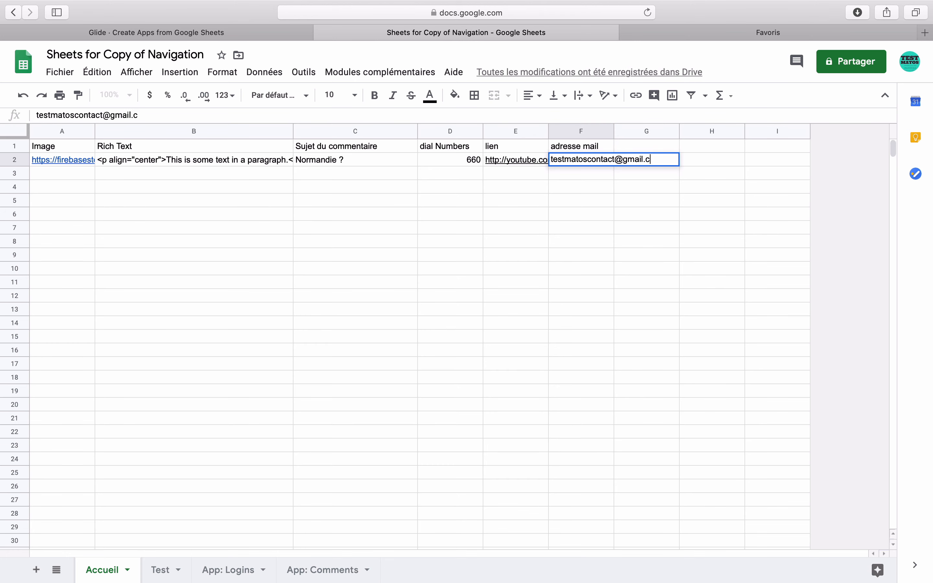
pyautogui.press('Return')
# Step: Reload the sheet data in Glide and accept adding components for the new columns
pyautogui.click(275, 37)
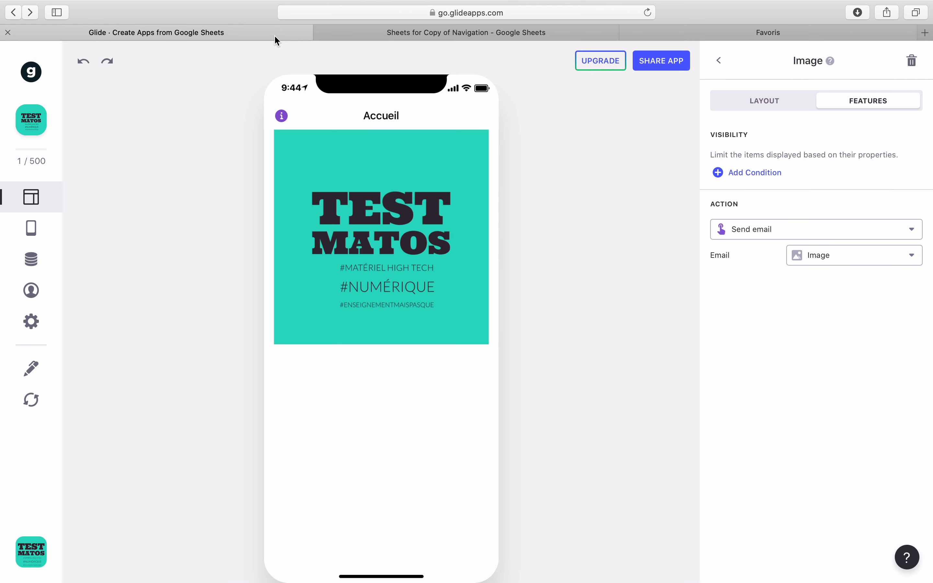
pyautogui.click(31, 400)
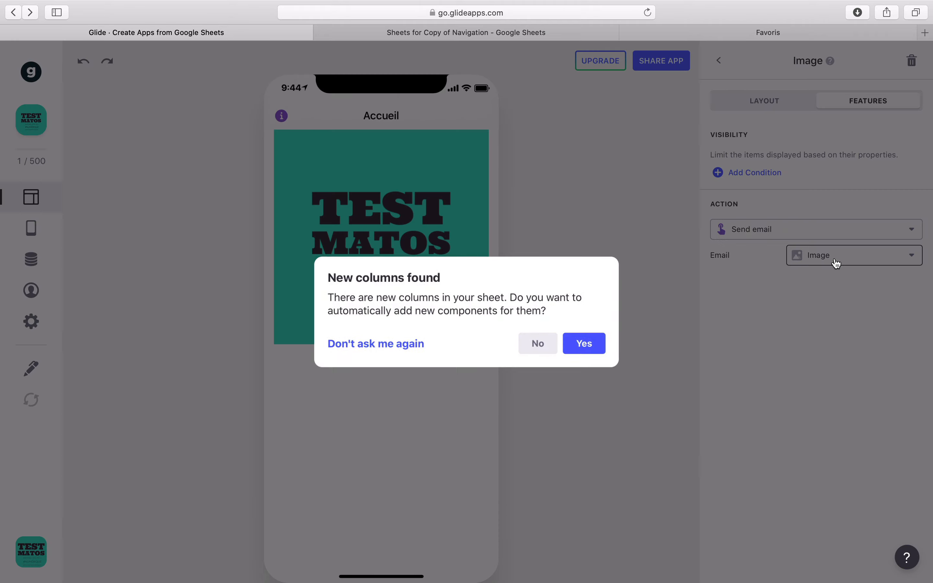
pyautogui.click(590, 340)
# Step: Point the Send email action at adresse mail and test that the image opens a draft
pyautogui.click(873, 258)
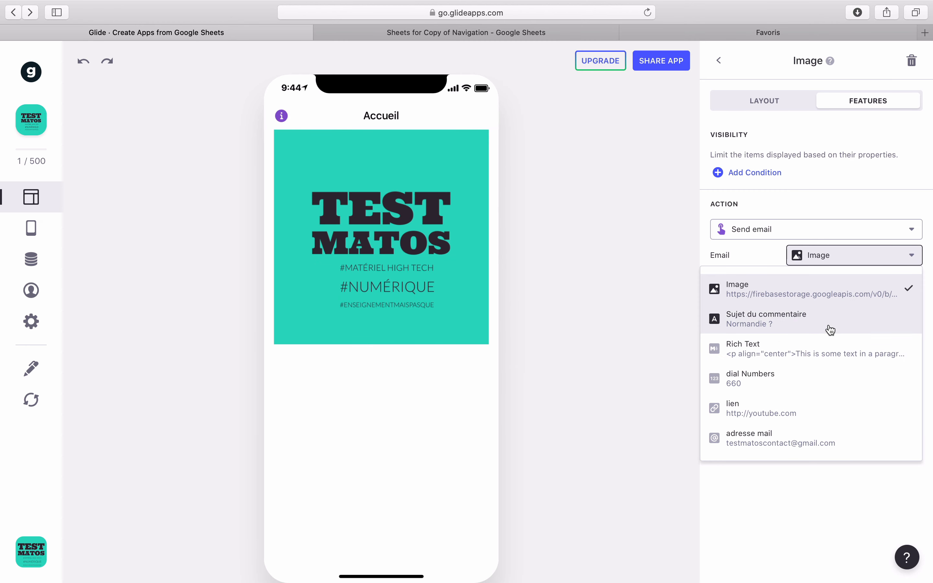
pyautogui.click(787, 439)
pyautogui.click(405, 236)
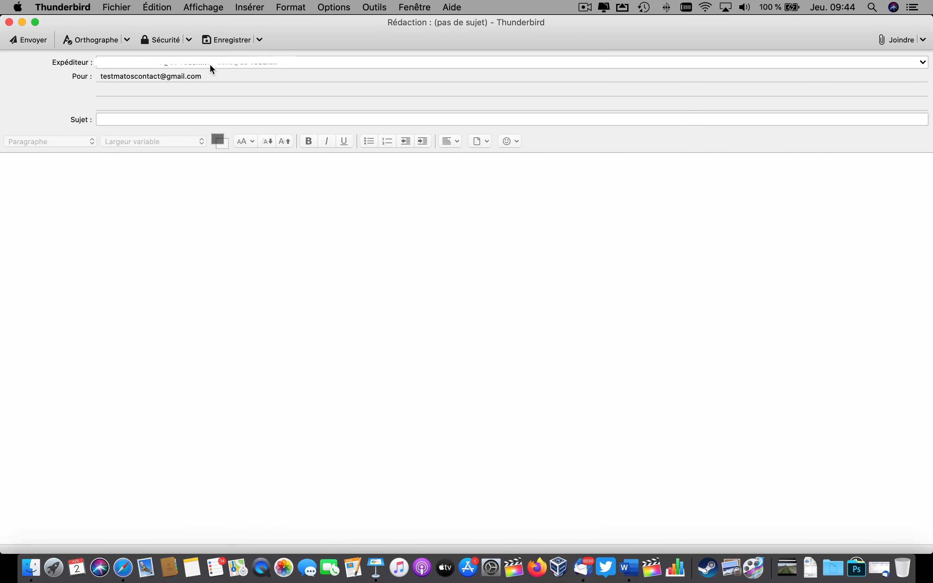
# Step: Set aside the Thunderbird test draft and switch the image's tap action to Show form
pyautogui.click(201, 116)
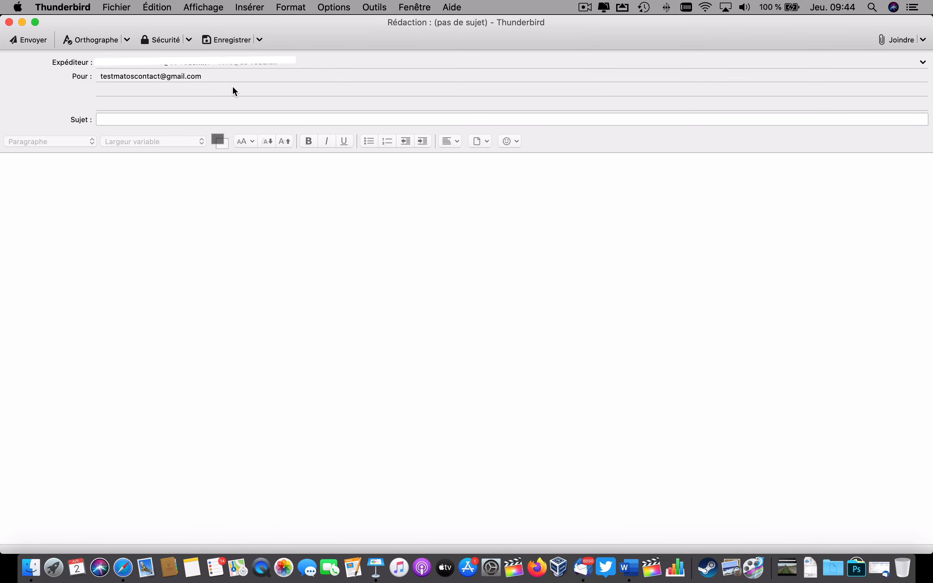
pyautogui.moveTo(100, 77); pyautogui.dragTo(126, 75)
pyautogui.click(235, 94)
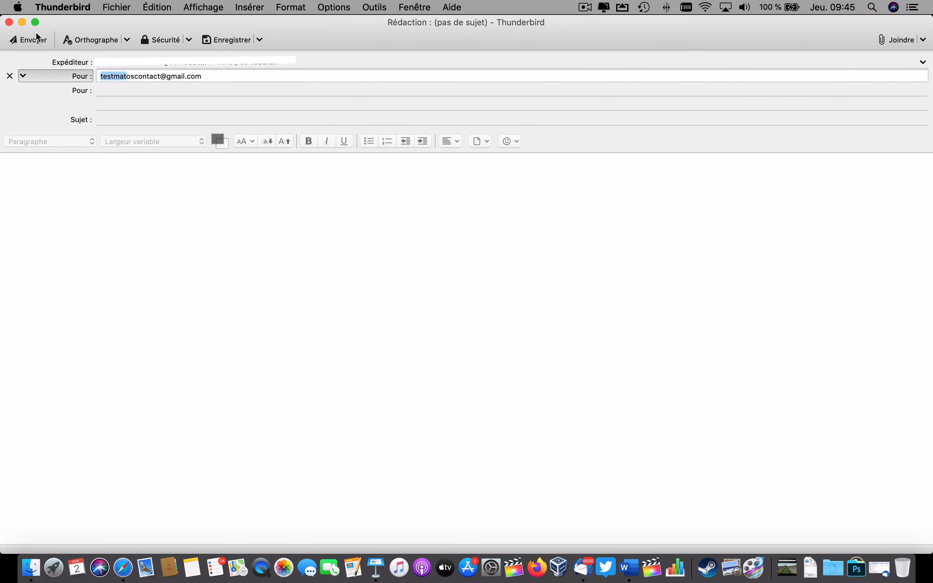
pyautogui.click(22, 22)
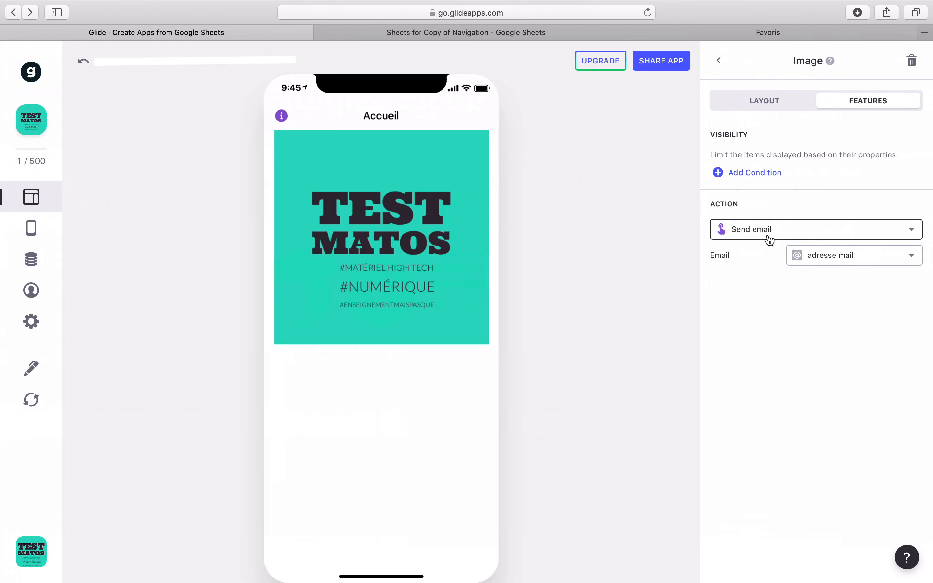
pyautogui.click(768, 233)
pyautogui.click(759, 406)
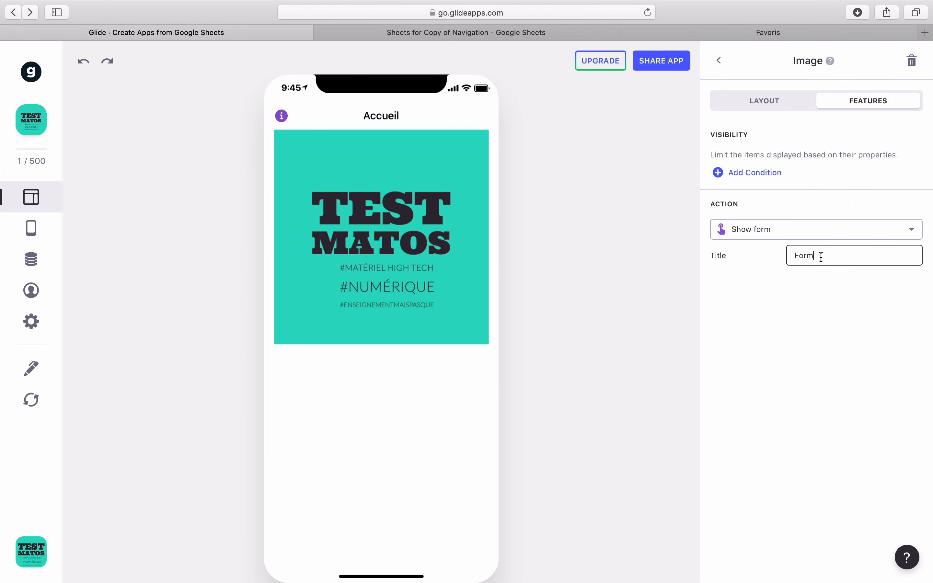
# Step: Keep the form's title as Form
pyautogui.moveTo(820, 256); pyautogui.dragTo(775, 258)
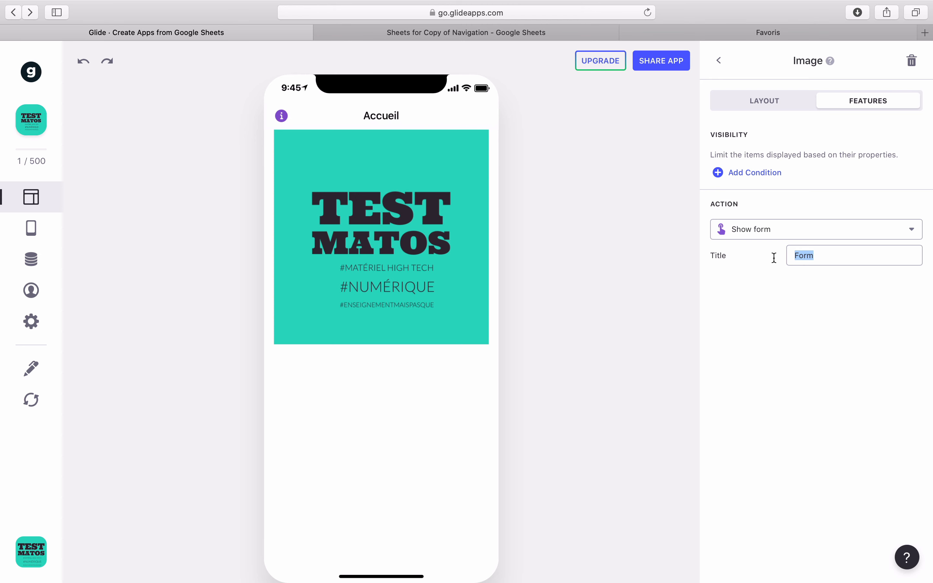
pyautogui.click(757, 338)
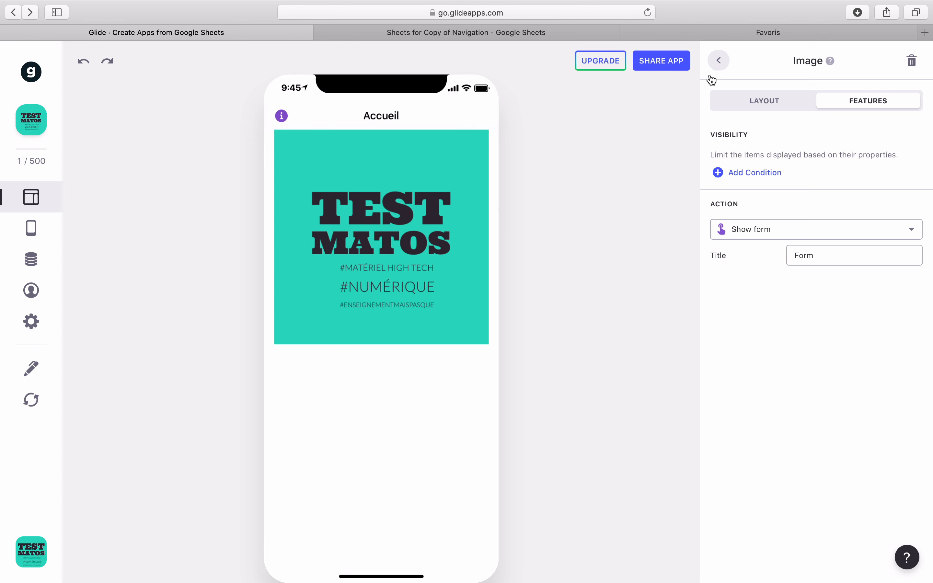
pyautogui.click(720, 61)
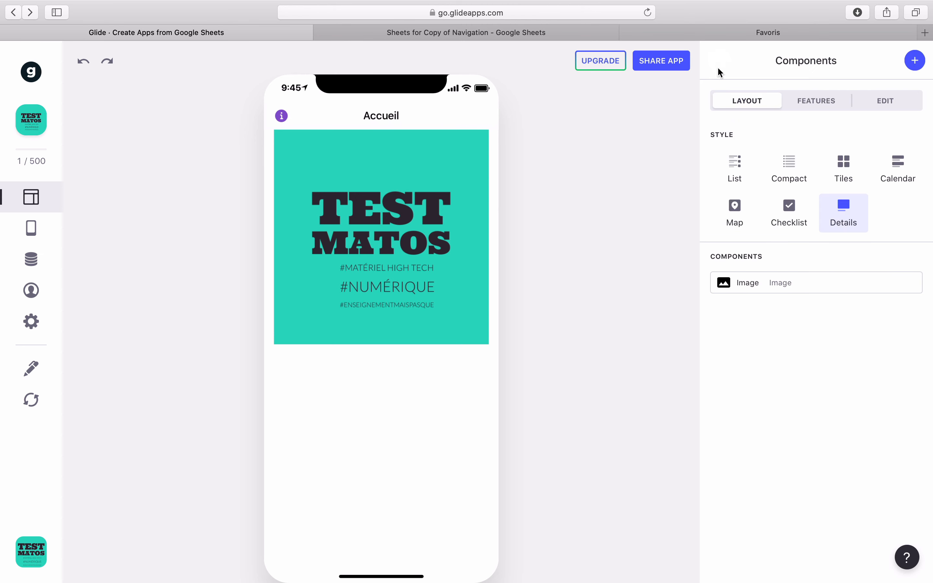
# Step: Test the image's form, trying the Sujet du commentaire, dial Numbers and Lien fields, then cancel
pyautogui.click(464, 234)
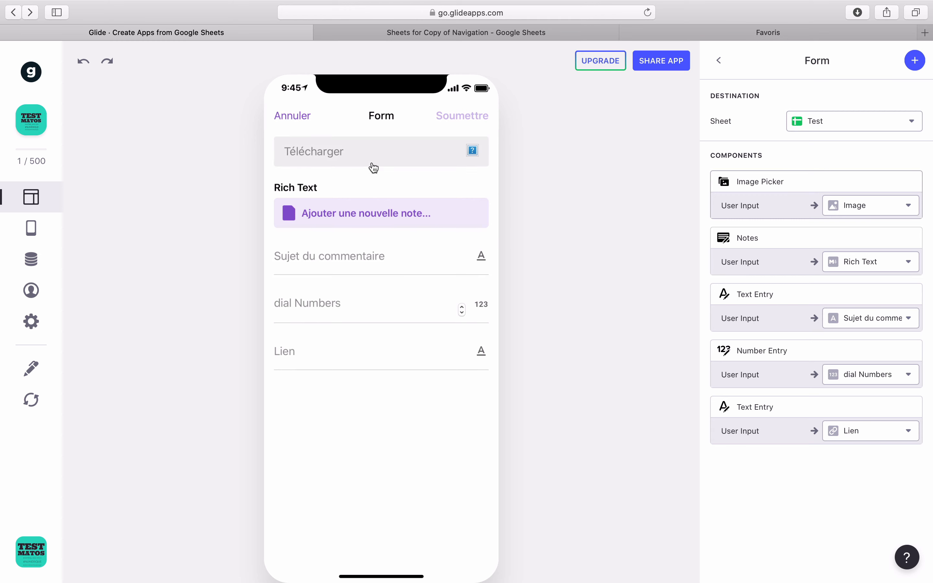
pyautogui.click(352, 260)
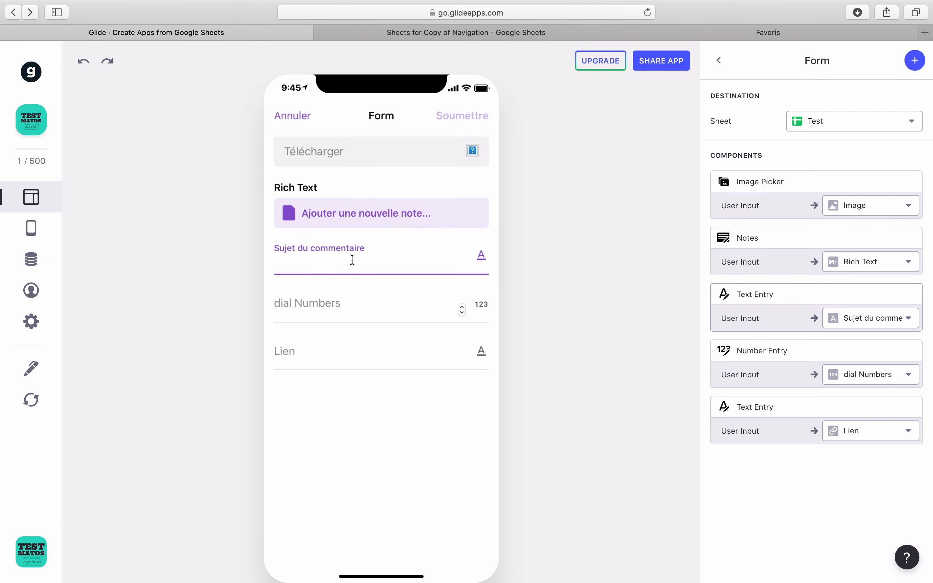
pyautogui.click(333, 304)
pyautogui.click(319, 351)
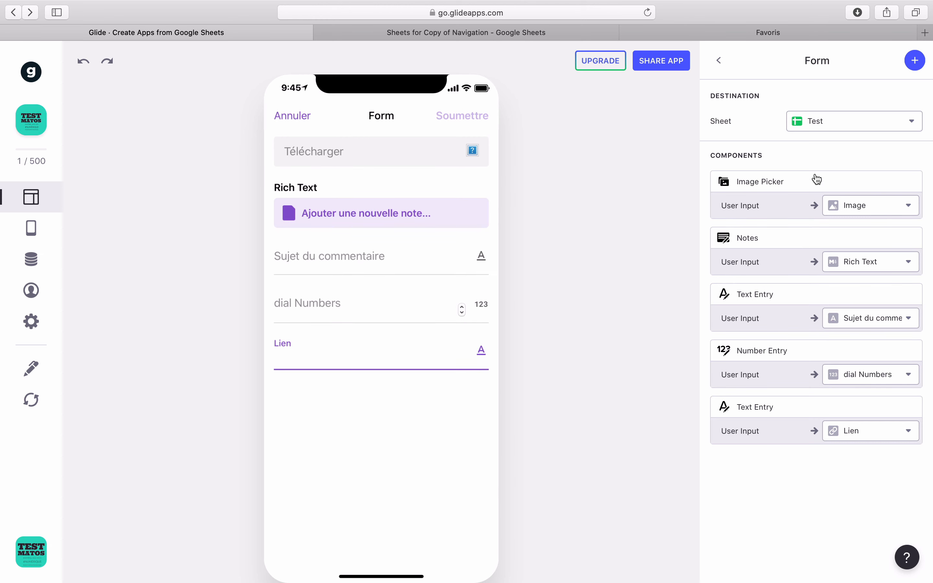
pyautogui.click(292, 120)
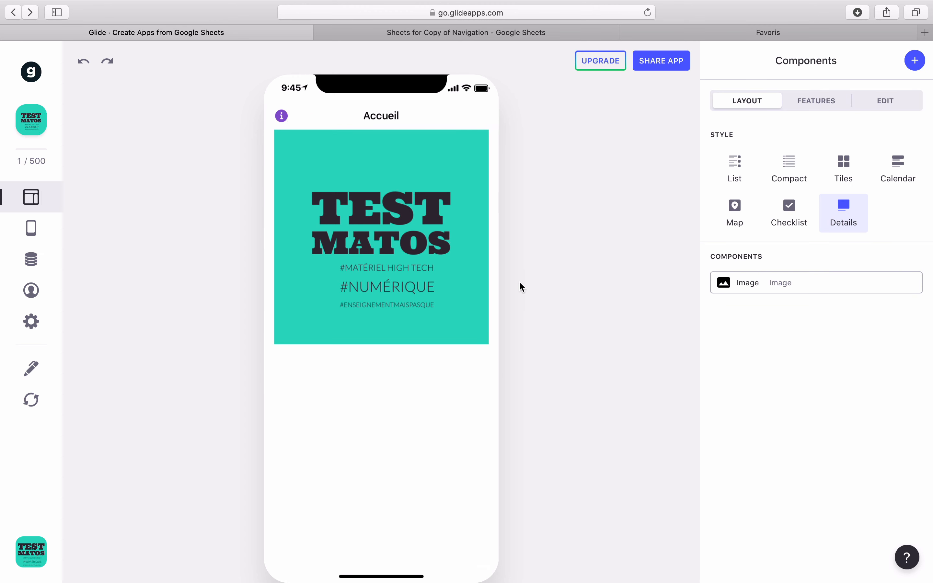
# Step: Reopen the form from the image, then return to the image's tap action list
pyautogui.click(809, 107)
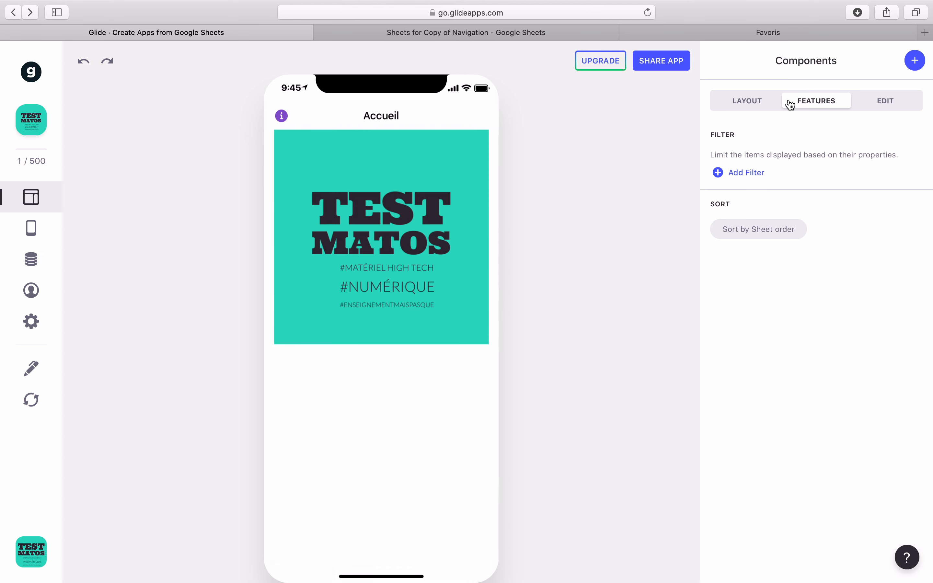
pyautogui.click(450, 219)
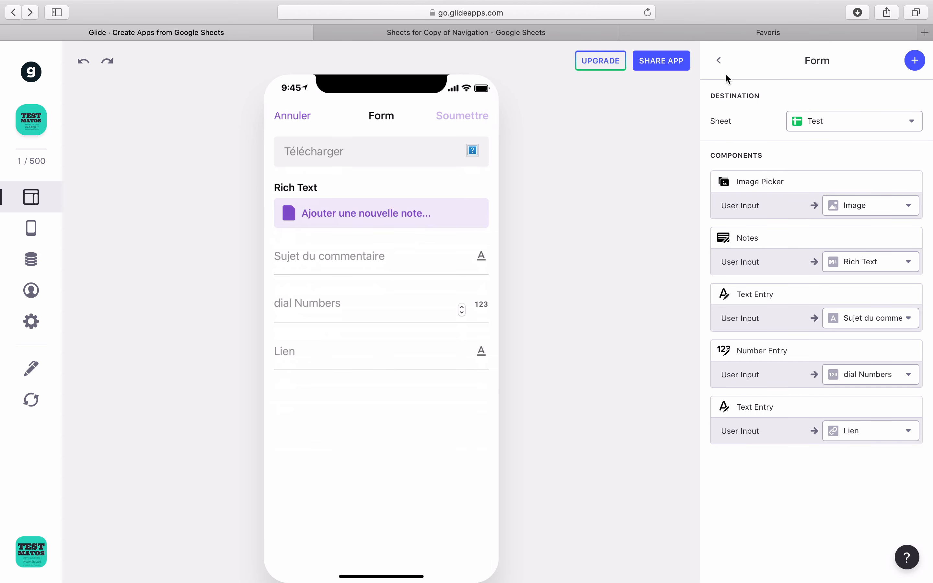
pyautogui.click(719, 61)
pyautogui.click(798, 236)
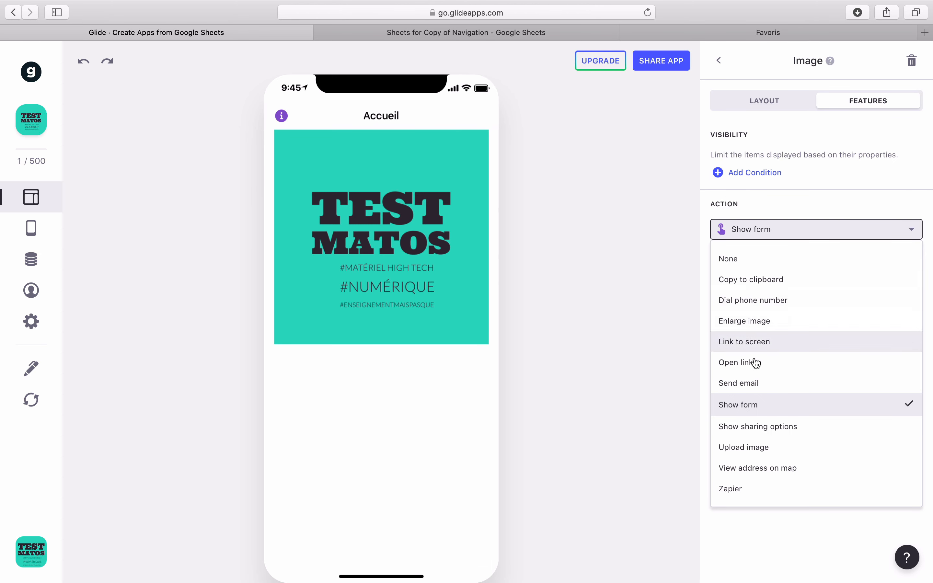
# Step: Set the image's action to Show sharing options with lien as the shared data
pyautogui.click(804, 436)
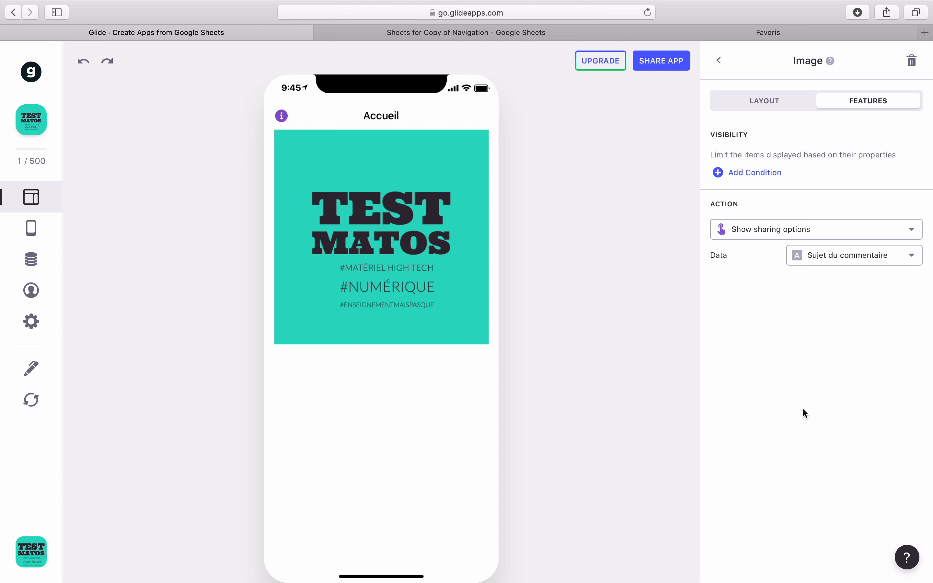
pyautogui.click(860, 259)
pyautogui.click(788, 419)
pyautogui.click(442, 228)
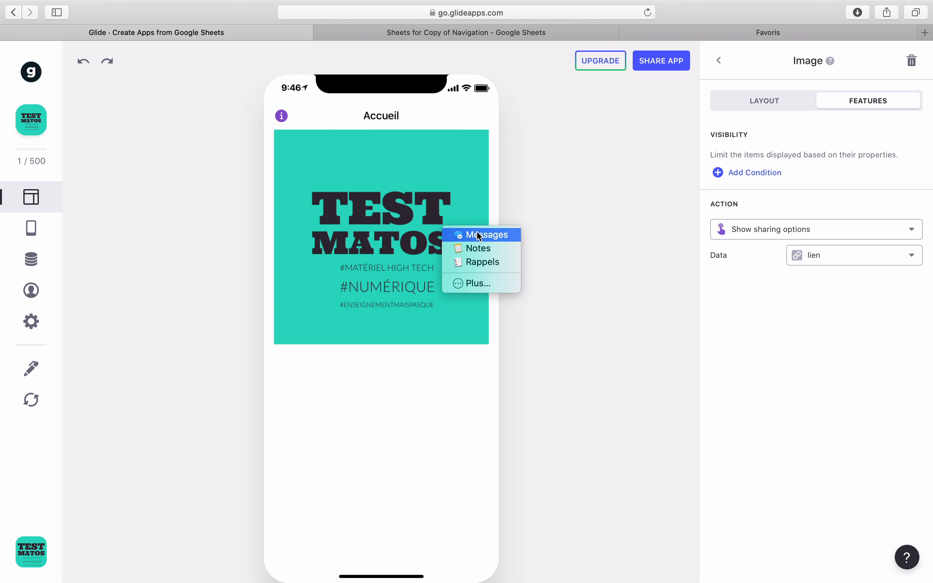
pyautogui.click(496, 235)
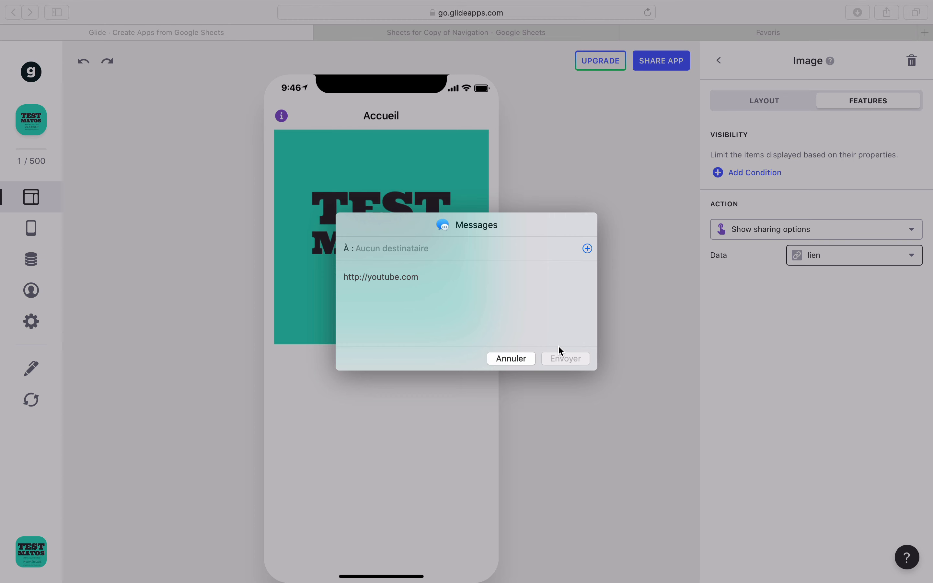
pyautogui.click(497, 359)
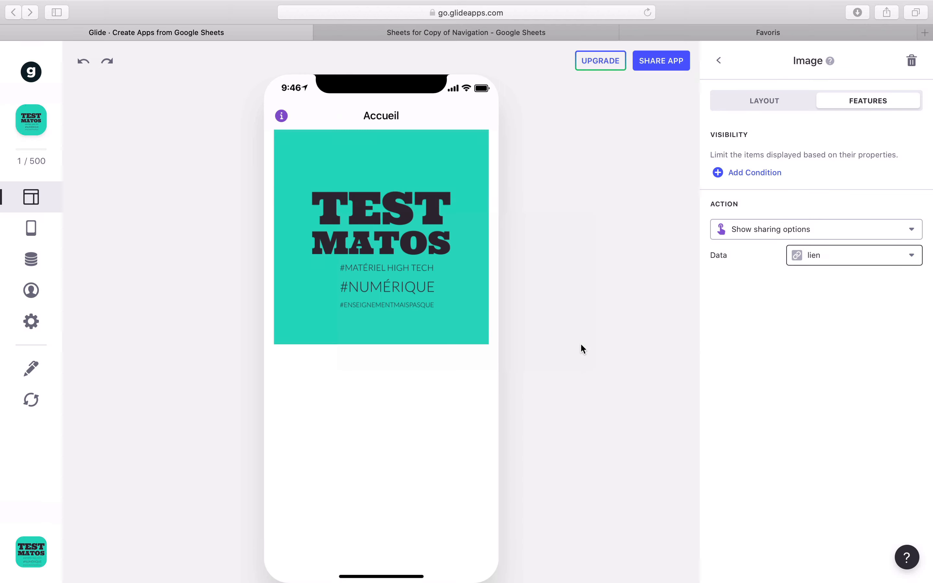
# Step: Upload Noeud-en-huit-61-150x150.jpg as the image through an Upload image action
pyautogui.click(802, 236)
pyautogui.click(786, 448)
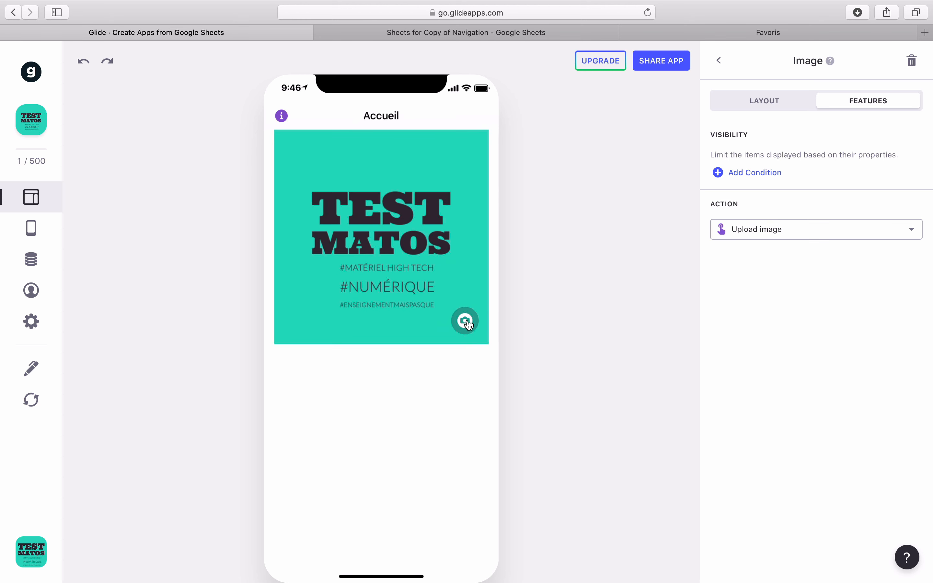
pyautogui.click(468, 326)
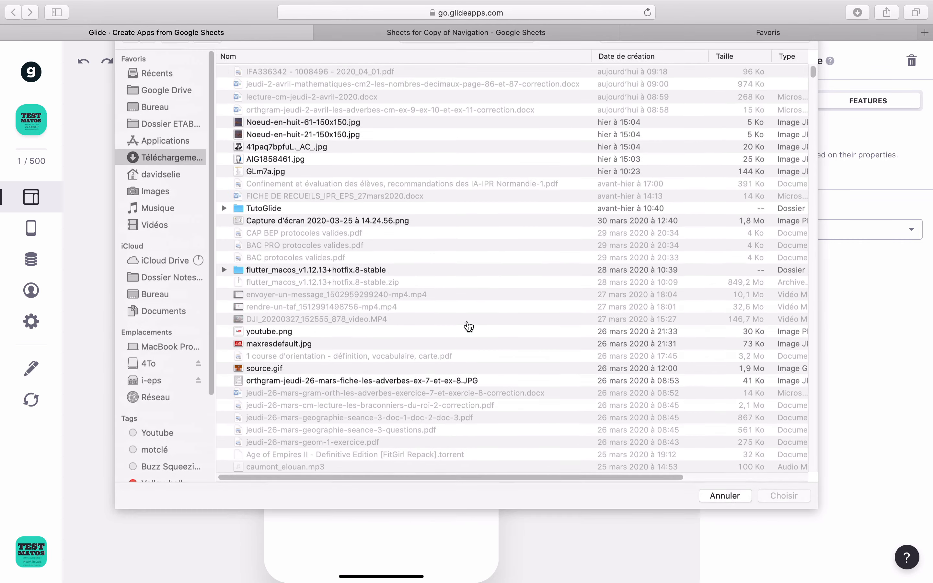
pyautogui.doubleClick(330, 142)
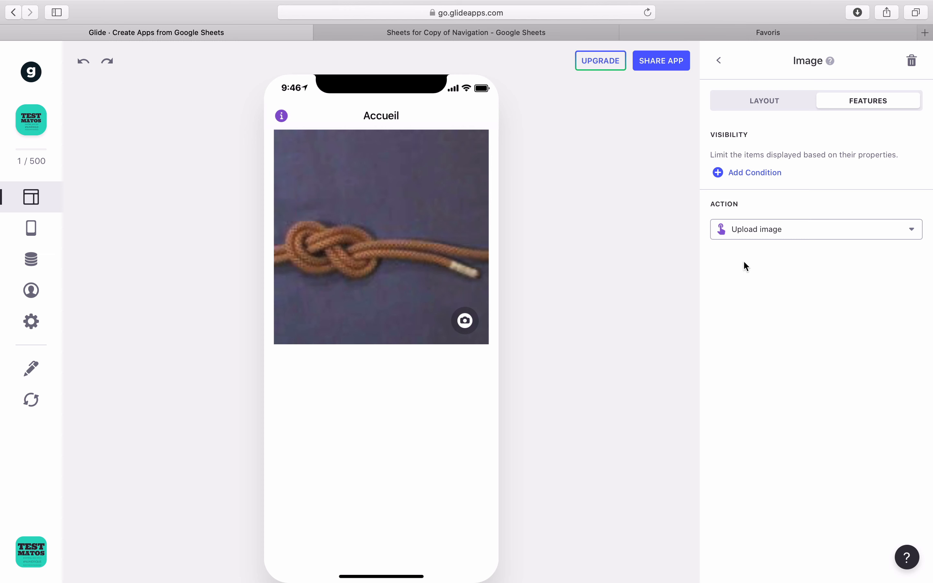
# Step: Change the image's tap action to View address on map
pyautogui.click(776, 231)
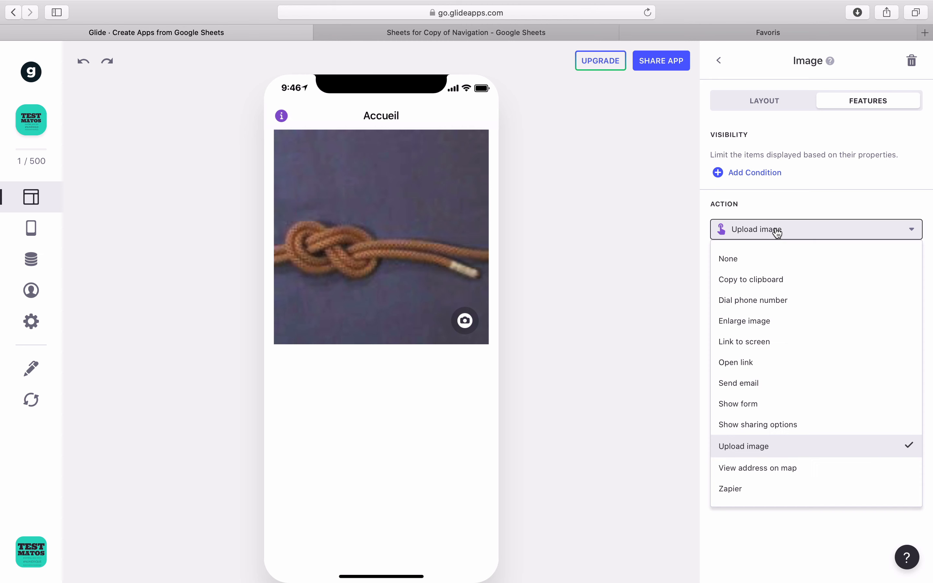
pyautogui.click(752, 469)
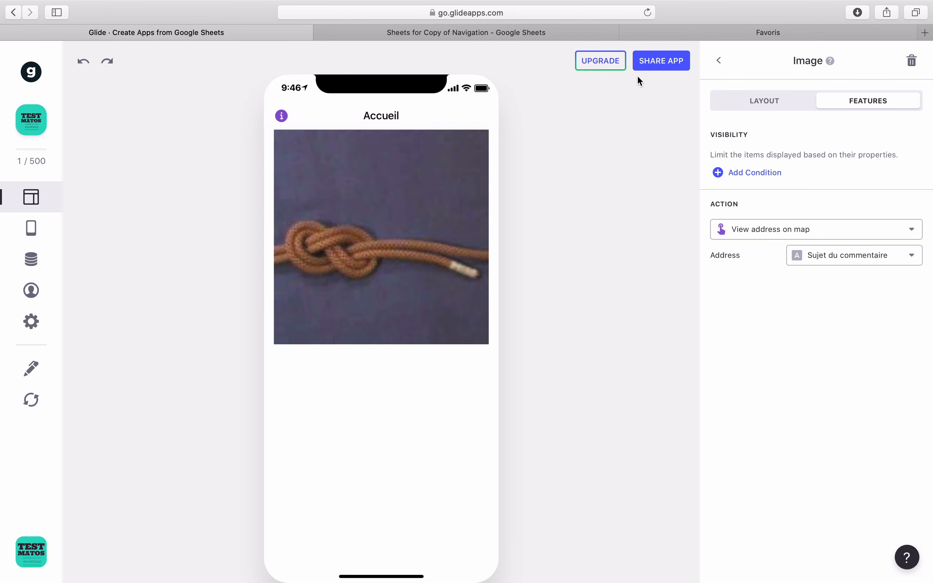
pyautogui.click(556, 33)
# Step: Add an 'adresse' header in G1 of the Accueil sheet
pyautogui.click(633, 144)
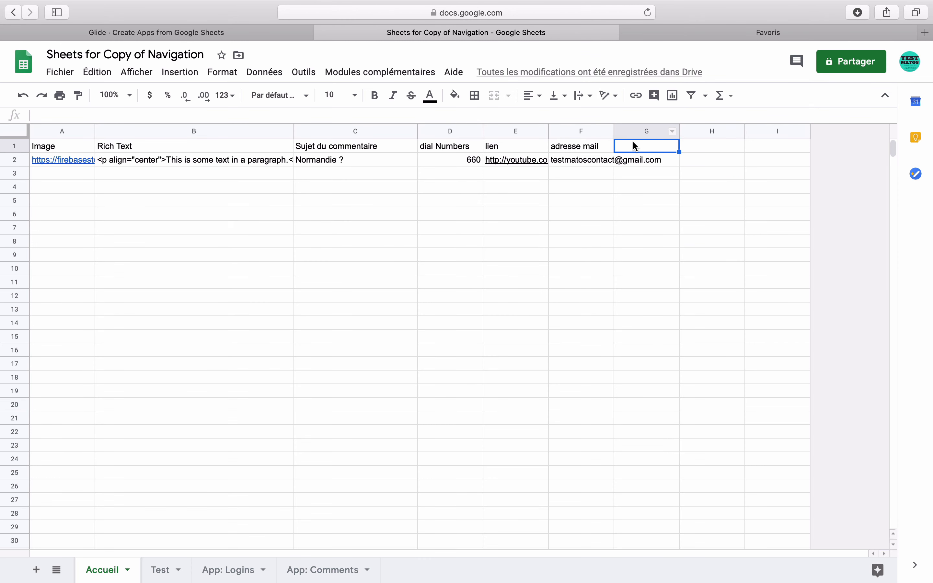
pyautogui.write('adresse')
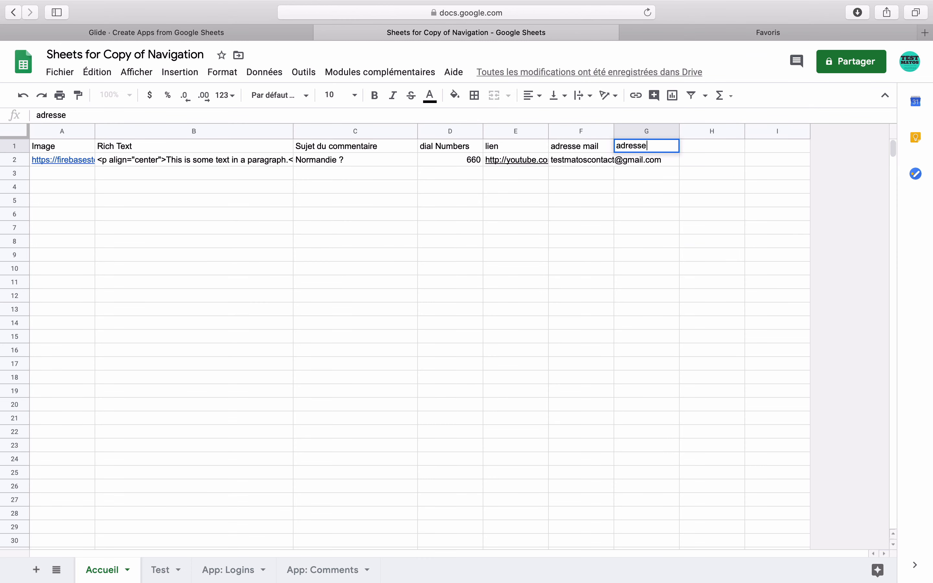
pyautogui.press('Tab')
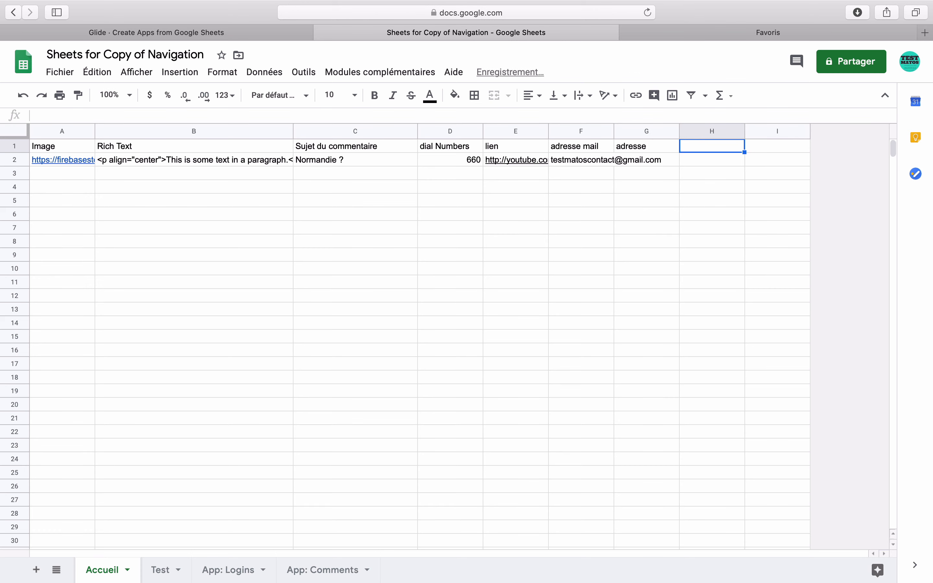
pyautogui.press('Return')
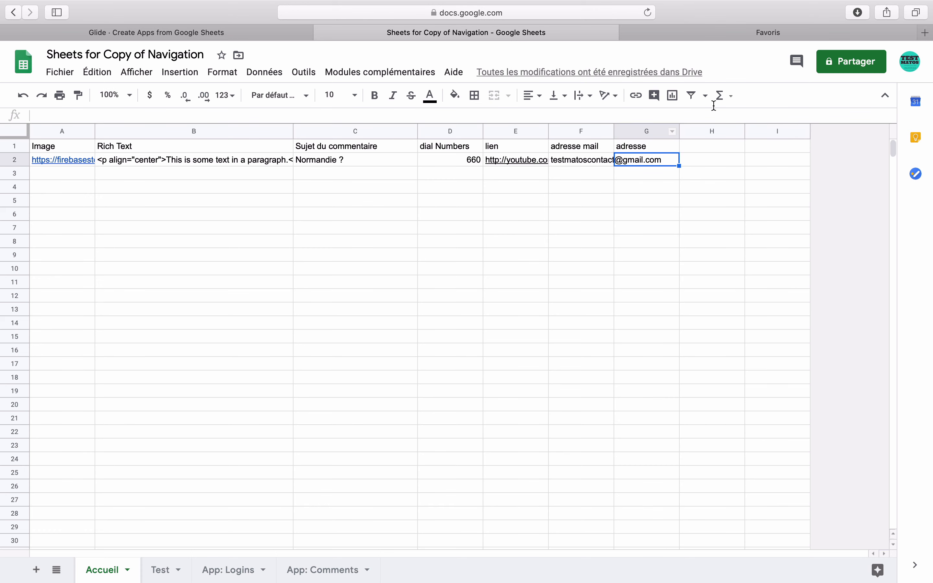
# Step: In the Favoris tab, start a web search by typing 'adress'
pyautogui.click(807, 34)
pyautogui.click(501, 19)
pyautogui.write('adress')
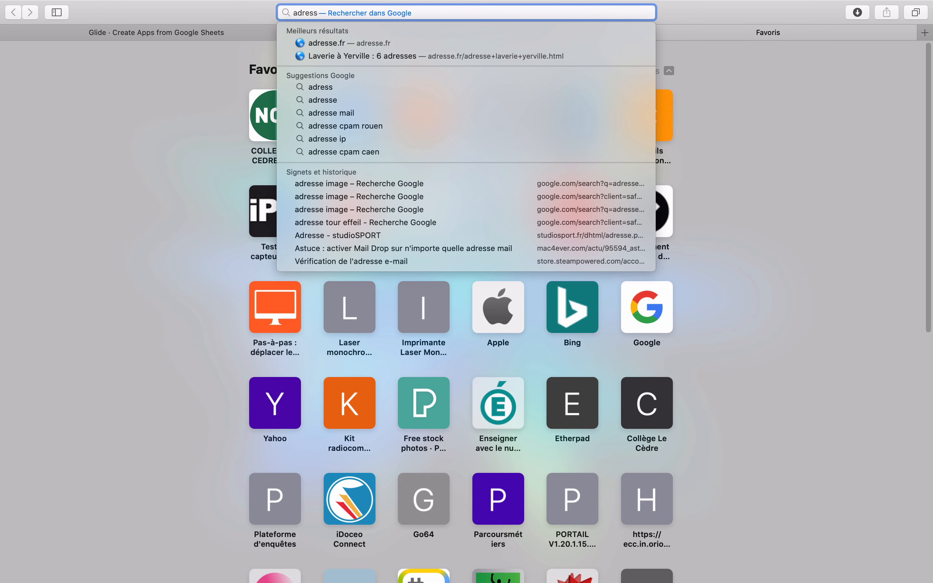
# Step: Load Google Maps by typing 'map' in the address bar
pyautogui.press('BackSpace')
pyautogui.press('BackSpace')
pyautogui.press('BackSpace')
pyautogui.press('BackSpace')
pyautogui.press('BackSpace')
pyautogui.press('BackSpace')
pyautogui.write('map')
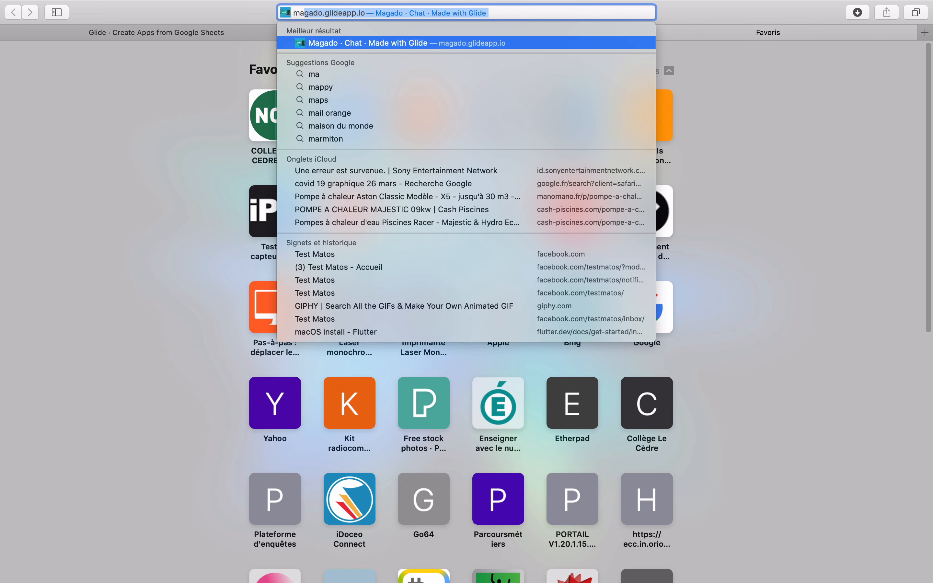
pyautogui.press('Return')
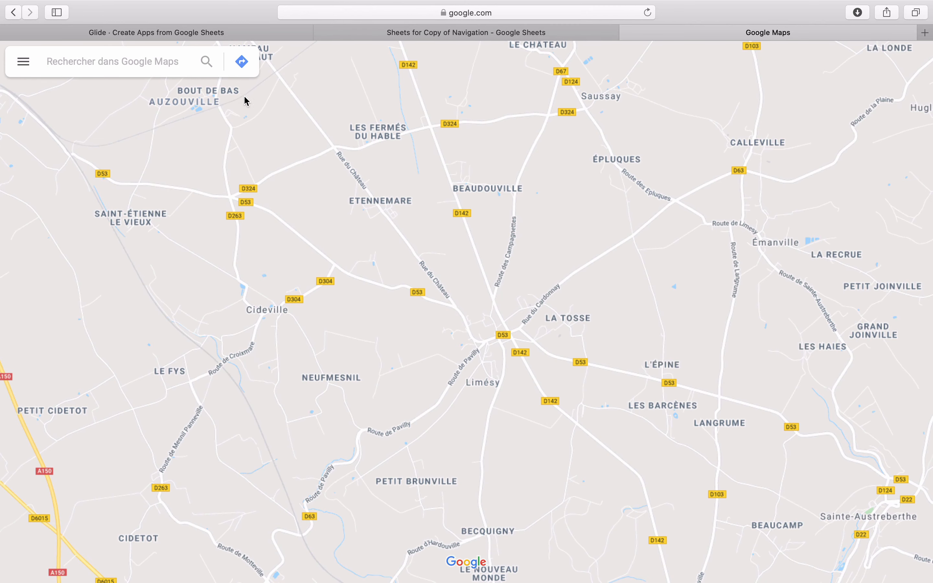
# Step: Search 'tour le ef', pick Tour Eiffel on Avenue Anatole France, and copy its search text
pyautogui.click(175, 67)
pyautogui.write('tour le ')
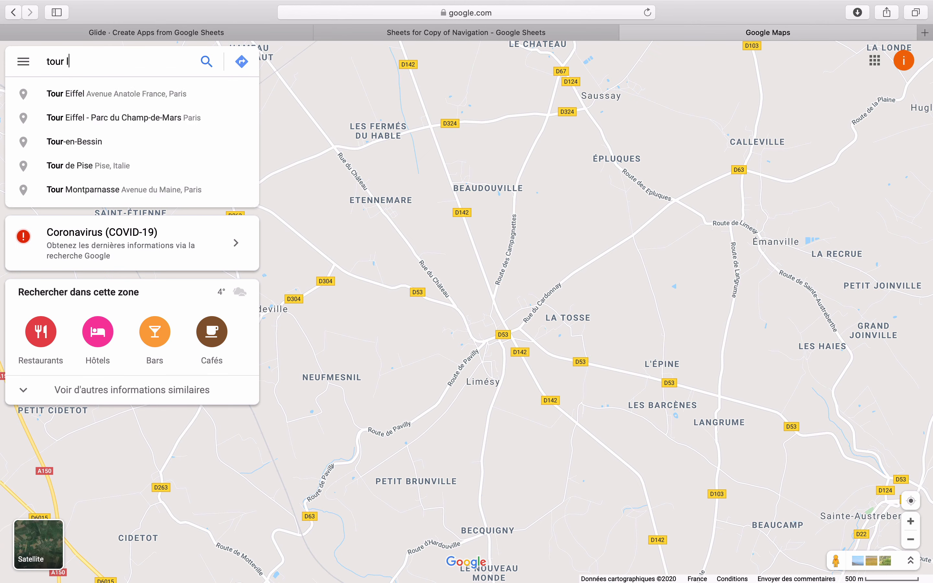
pyautogui.write('ef')
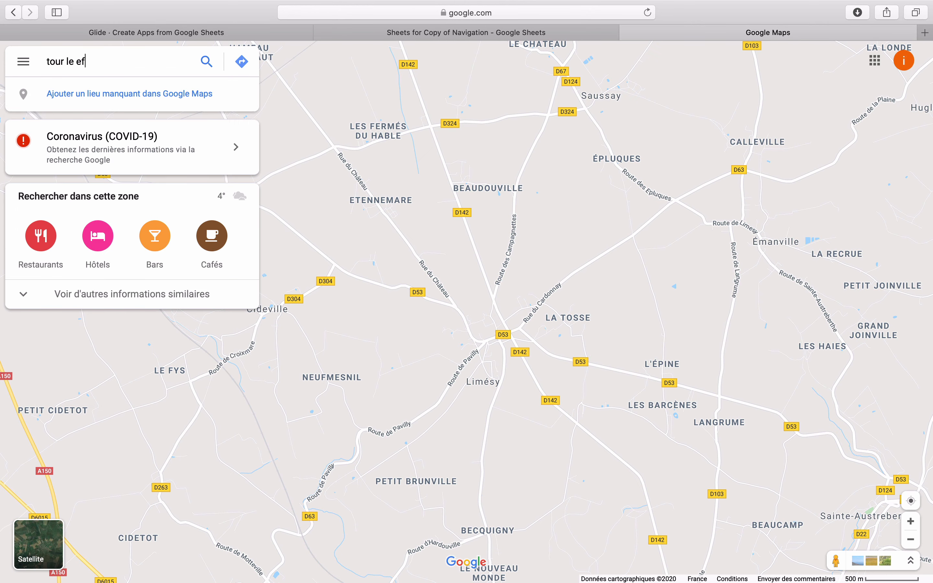
pyautogui.click(150, 91)
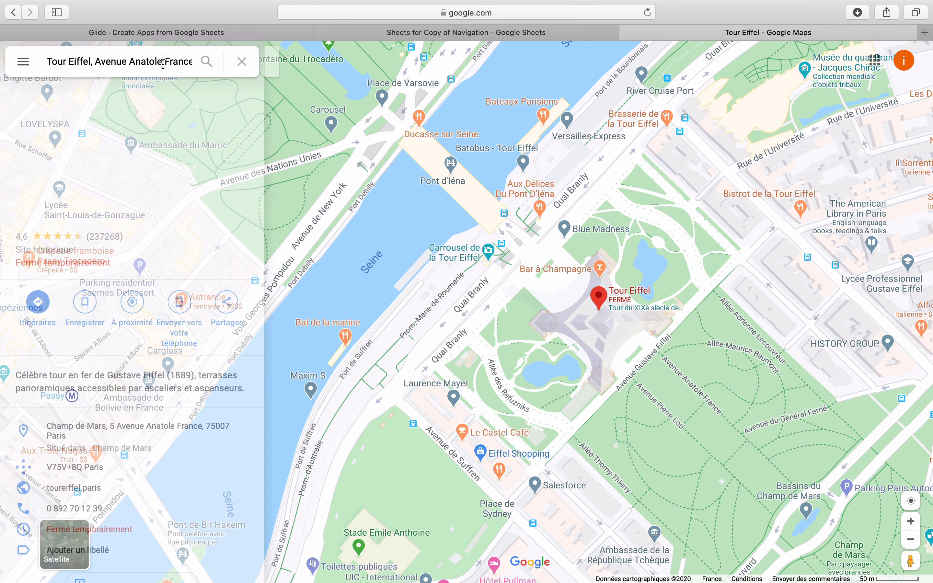
pyautogui.click(164, 63)
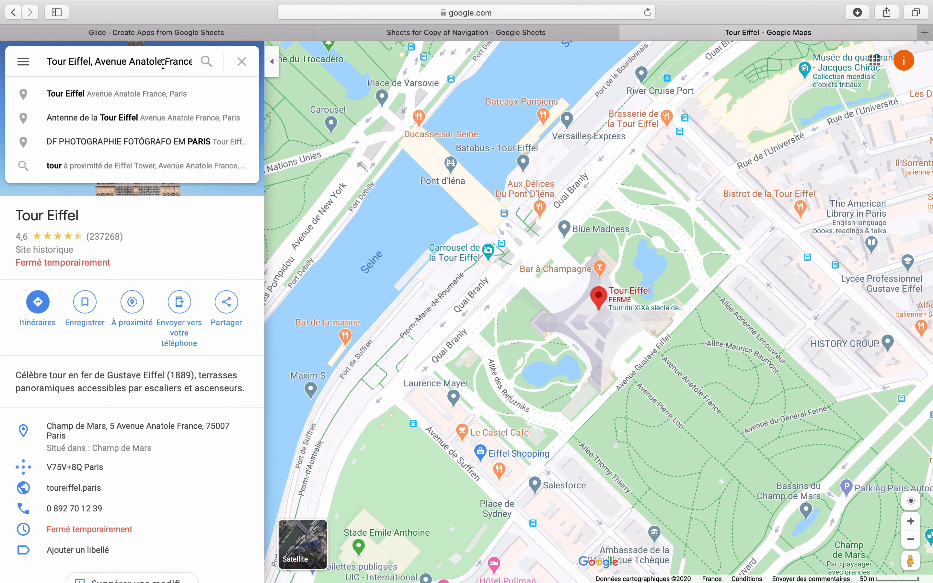
pyautogui.tripleClick(163, 63)
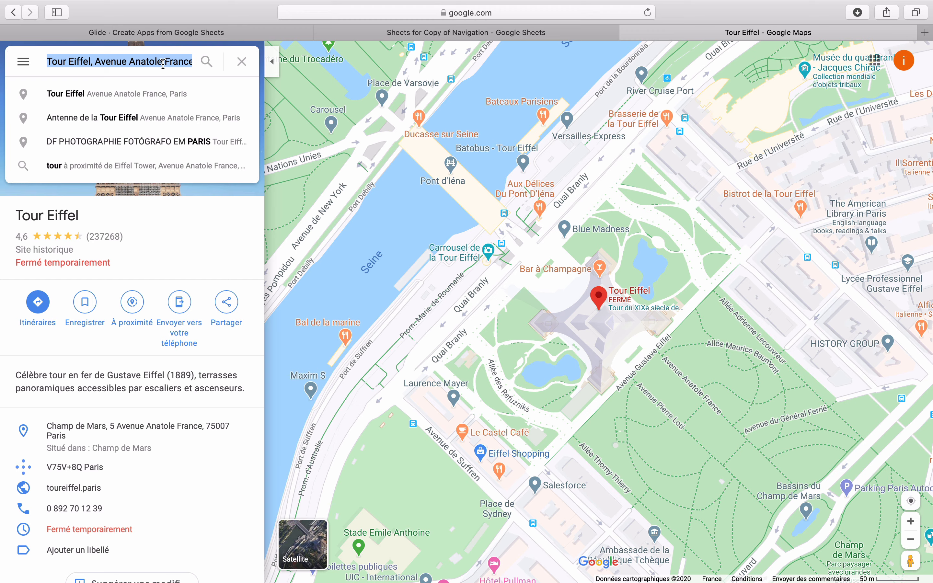
pyautogui.click(400, 32)
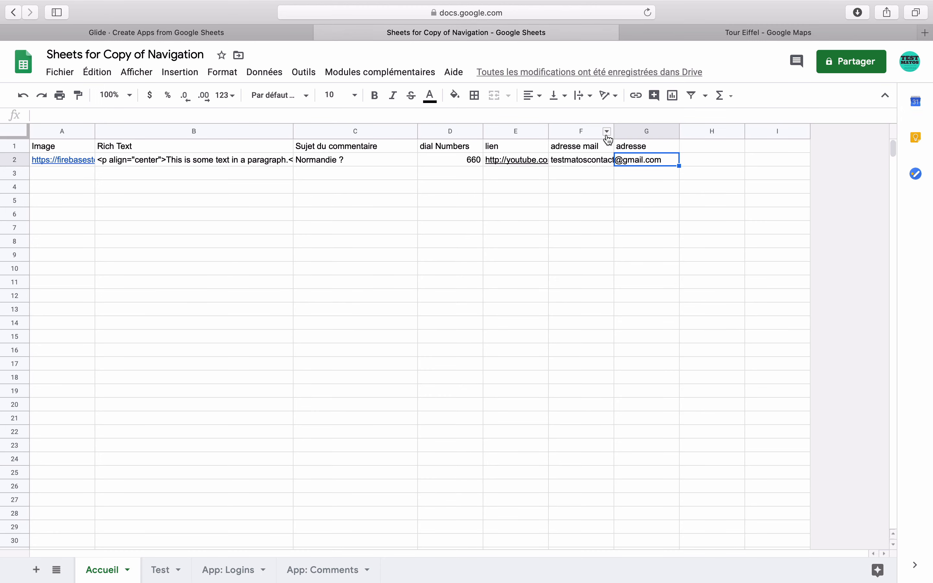
# Step: Paste 'Tour Eiffel, Avenue Anatole France, Paris' into cell G2
pyautogui.doubleClick(659, 163)
pyautogui.write('Tour Eiffel, Avenue Anatole France, Paris')
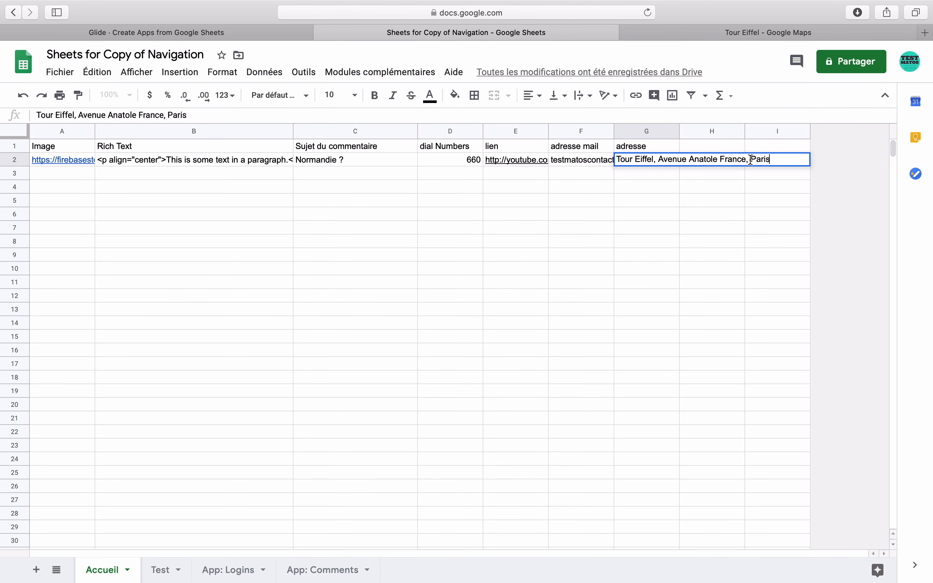
pyautogui.click(735, 174)
# Step: Add an 'adresse 2' header in H1
pyautogui.click(716, 144)
pyautogui.write('adre')
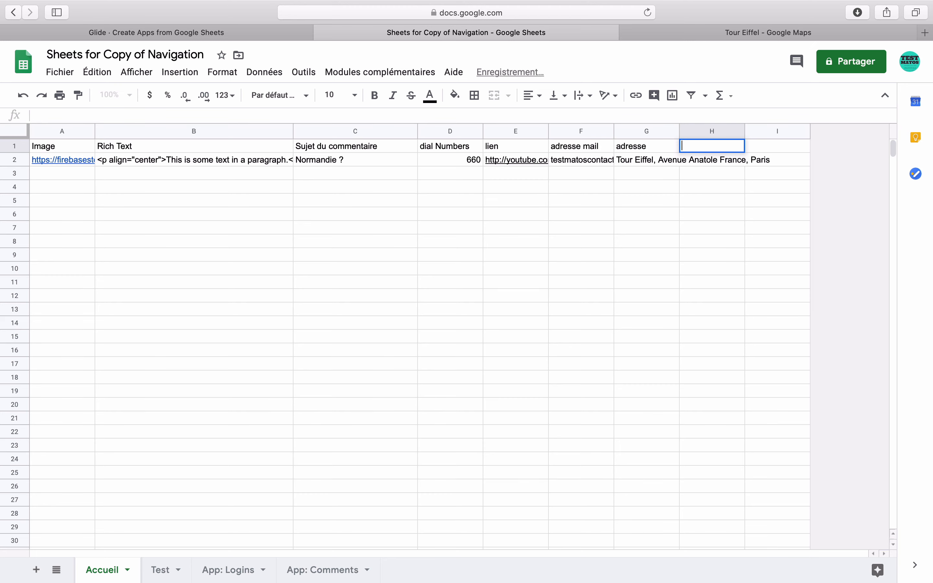
pyautogui.write('sse 2')
pyautogui.press('Return')
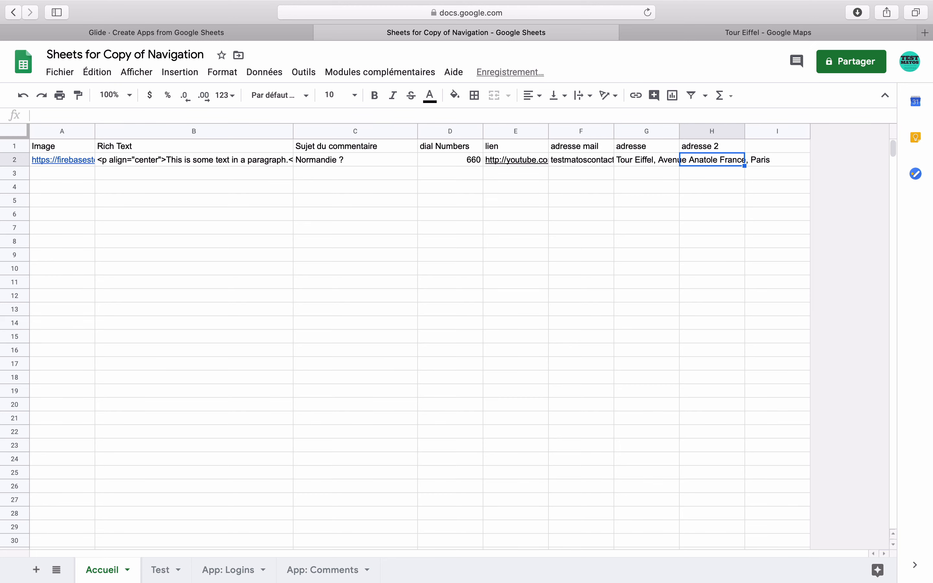
pyautogui.click(759, 38)
# Step: Copy the coordinates 48.8583736,2.2922926,17 from the Google Maps page address
pyautogui.click(502, 13)
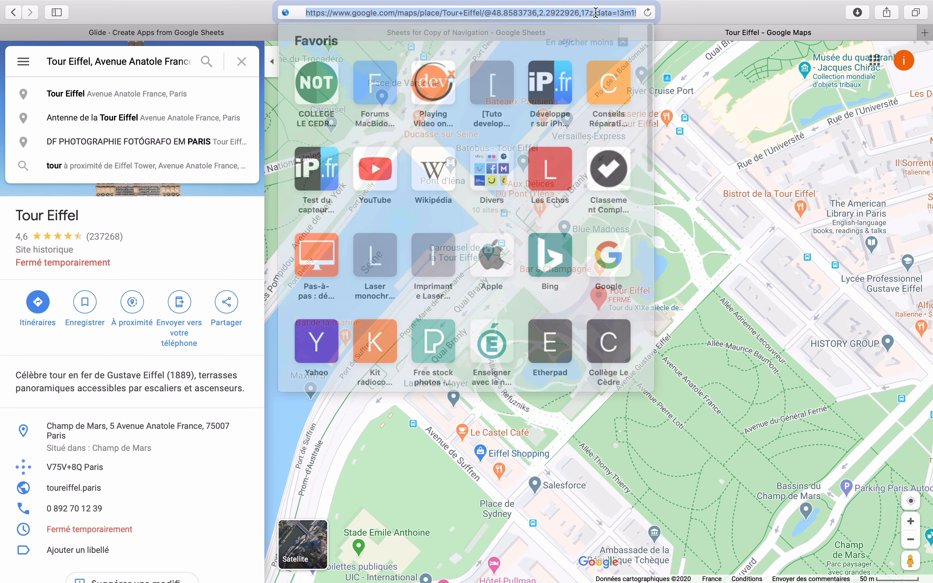
pyautogui.click(503, 13)
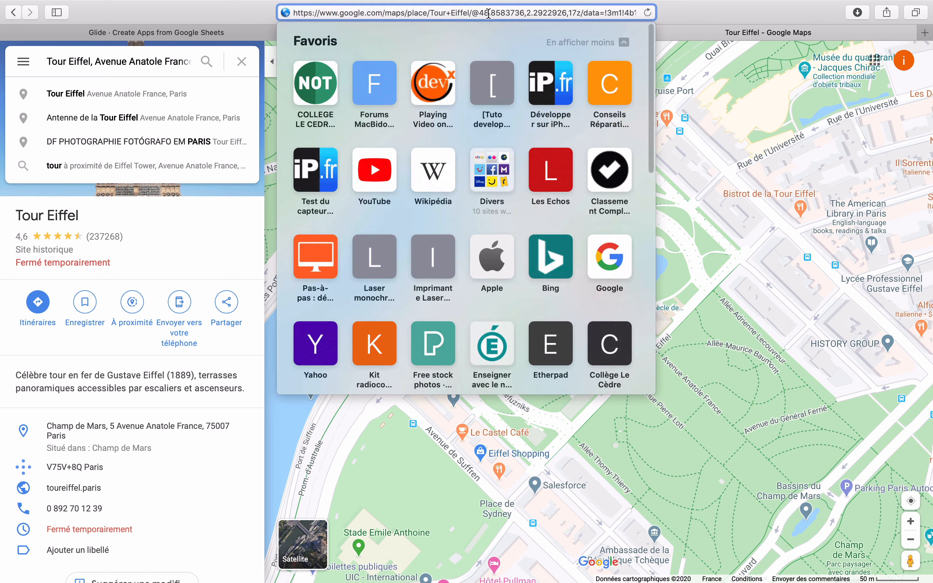
pyautogui.moveTo(480, 13); pyautogui.dragTo(581, 14)
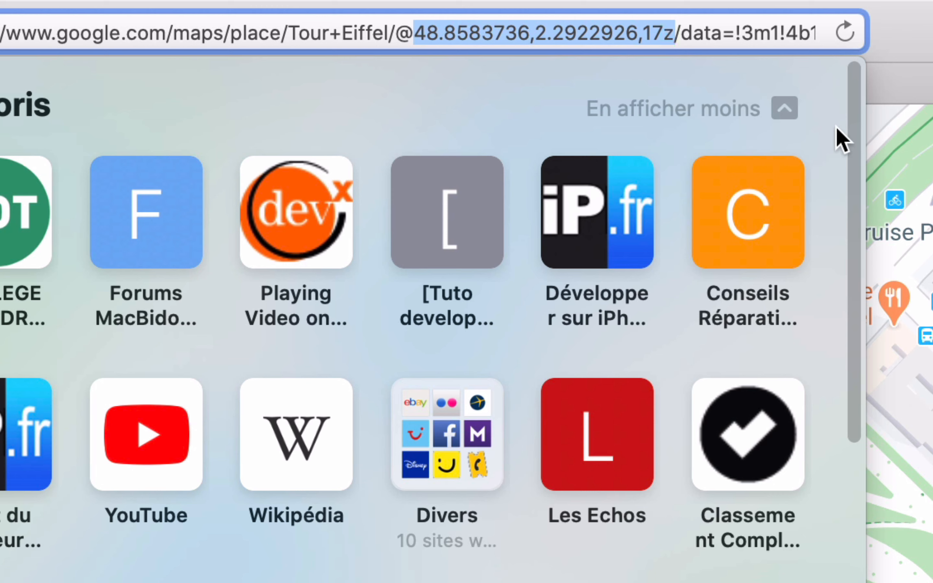
pyautogui.hotkey('shift', 'Left')
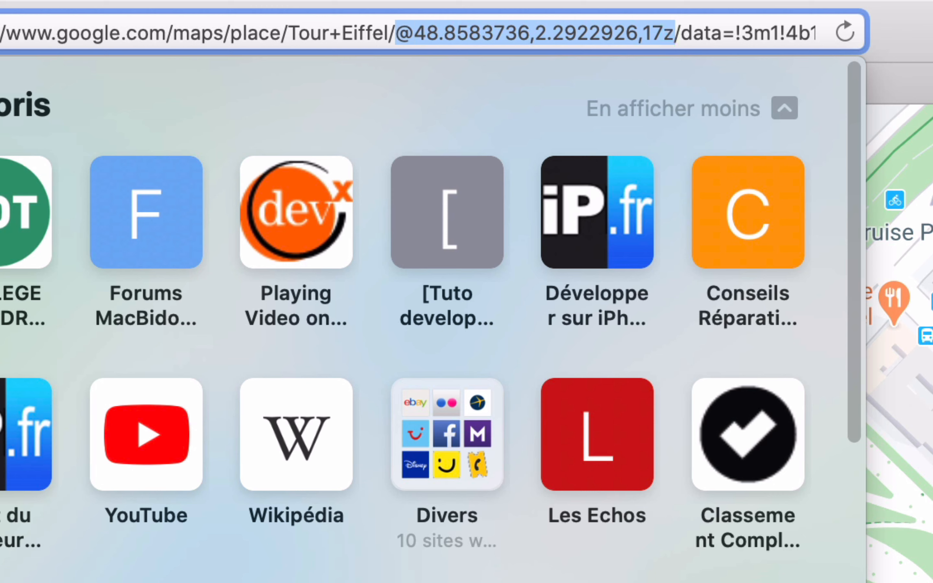
pyautogui.click(669, 34)
pyautogui.moveTo(661, 32); pyautogui.dragTo(416, 33)
pyautogui.press('super+c')
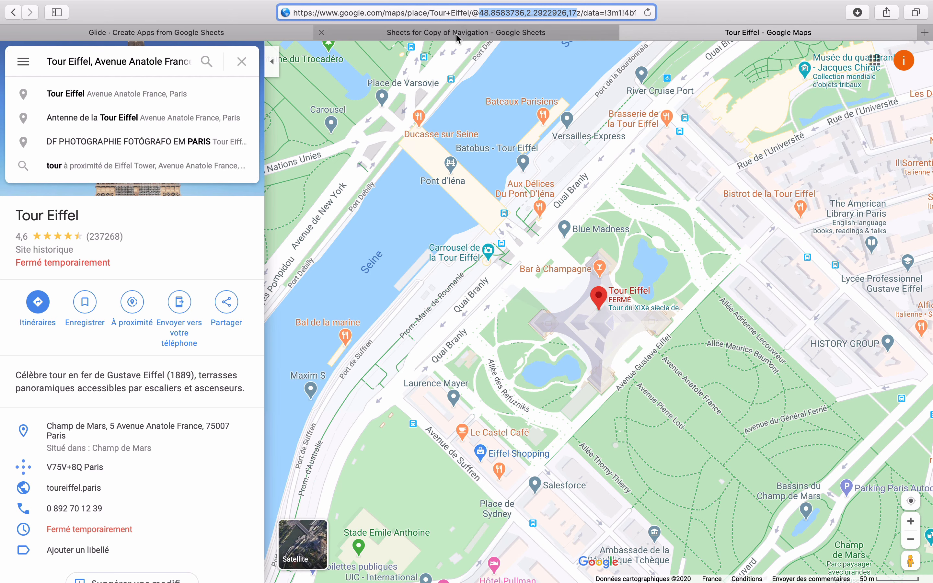
# Step: Paste the coordinates into cell H2 under adresse 2, then return to Glide
pyautogui.click(378, 88)
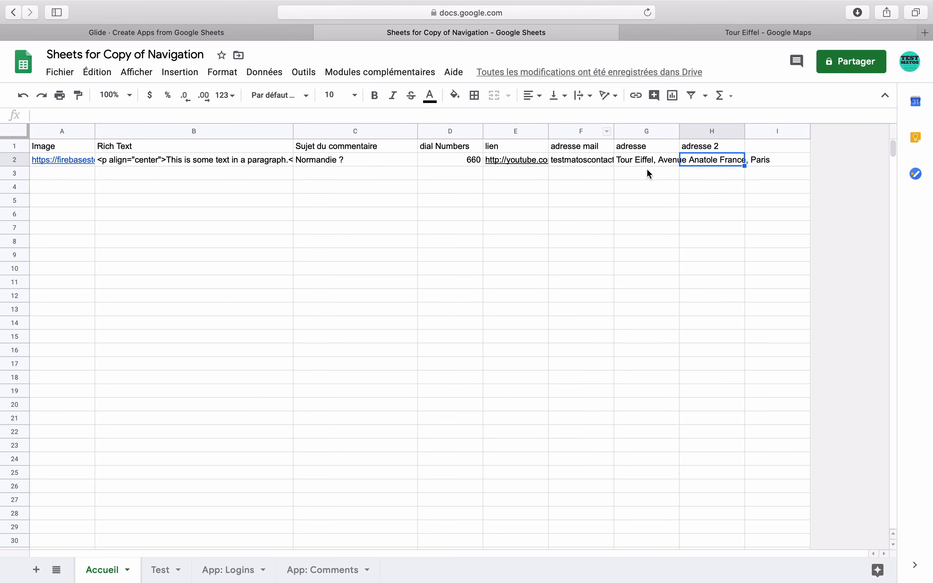
pyautogui.doubleClick(718, 161)
pyautogui.press('super+v')
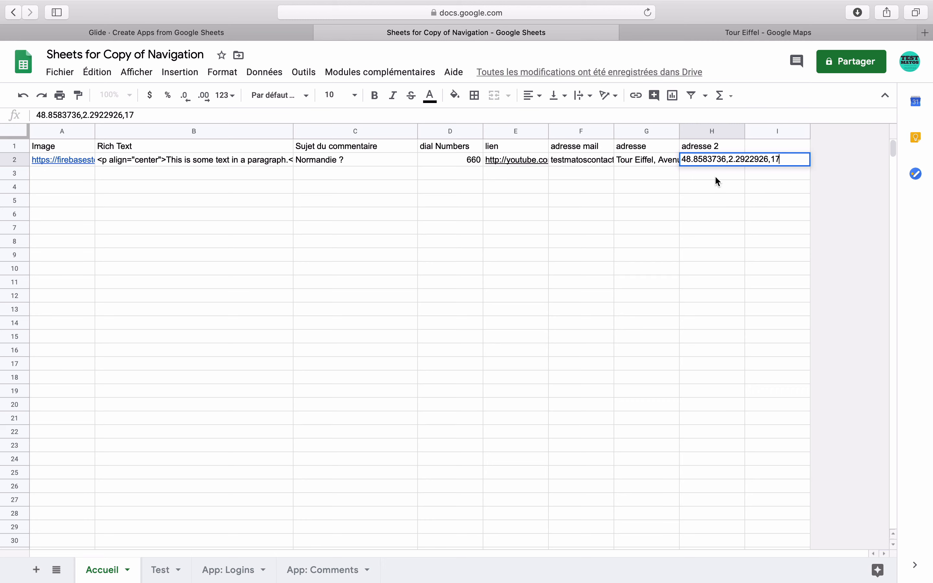
pyautogui.press('Return')
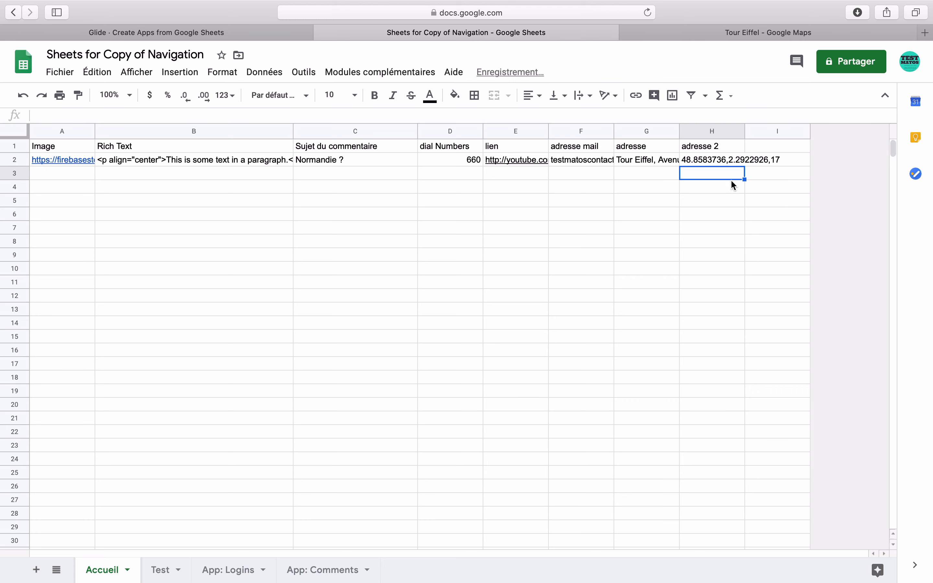
pyautogui.click(271, 33)
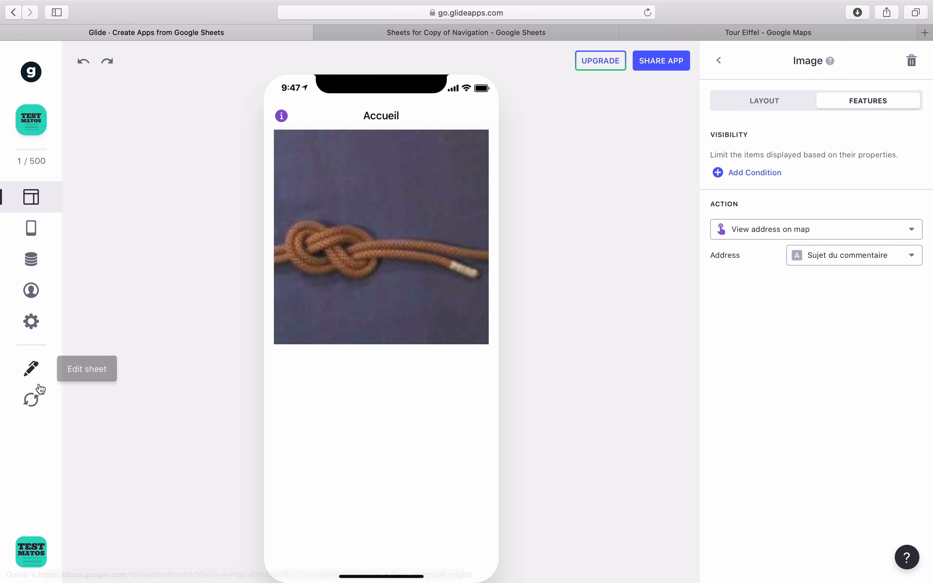
# Step: Reload the sheet, set the image's map Address to 'adresse', and test the Tour Eiffel pin
pyautogui.click(31, 400)
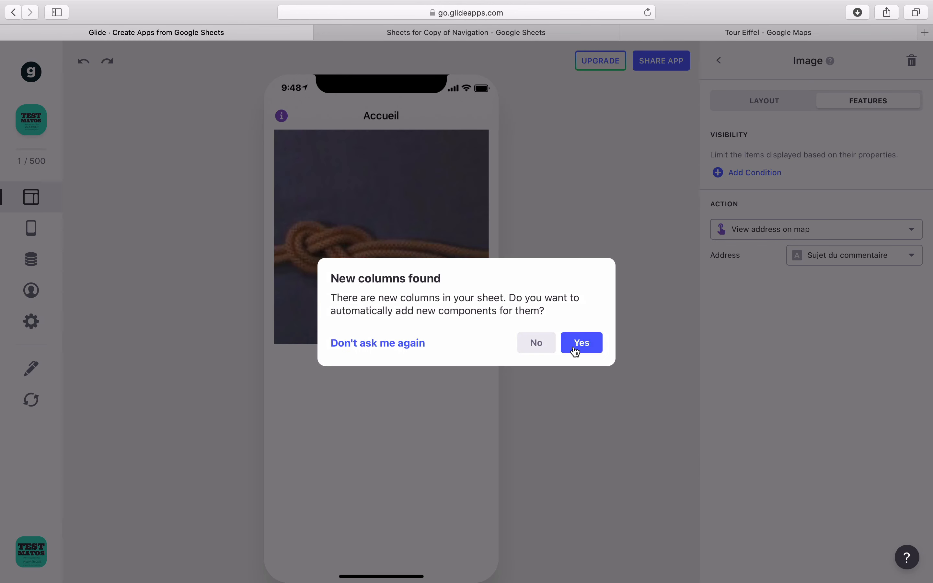
pyautogui.click(576, 345)
pyautogui.click(827, 263)
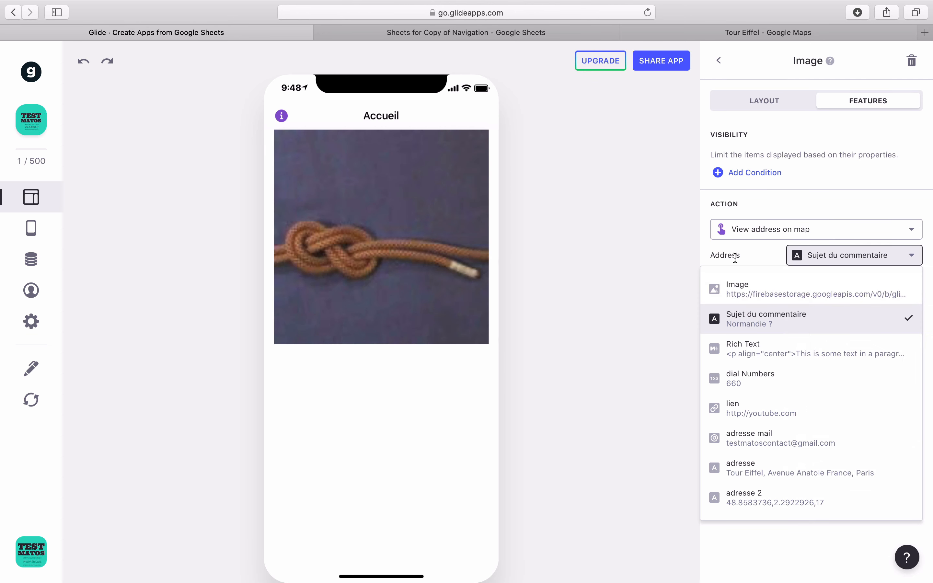
pyautogui.click(778, 463)
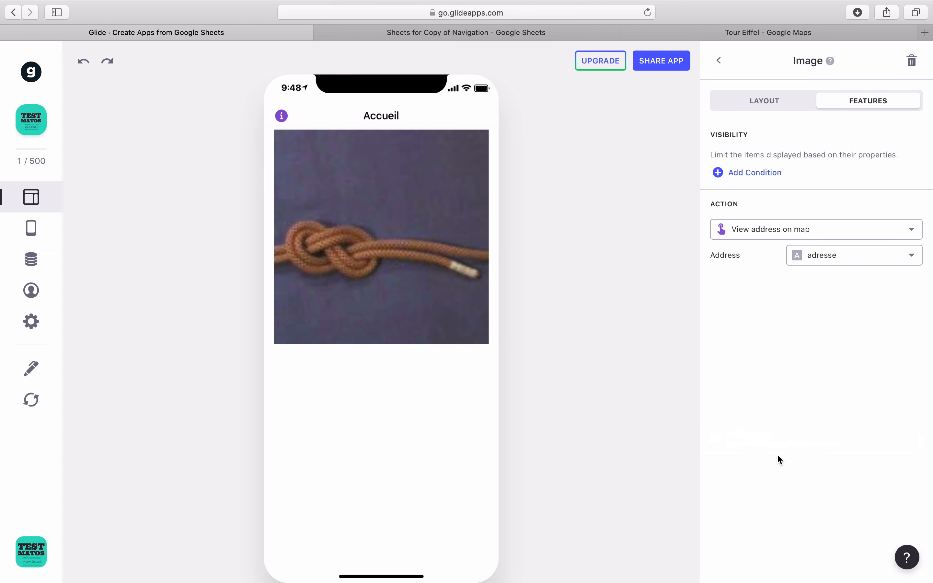
pyautogui.click(465, 279)
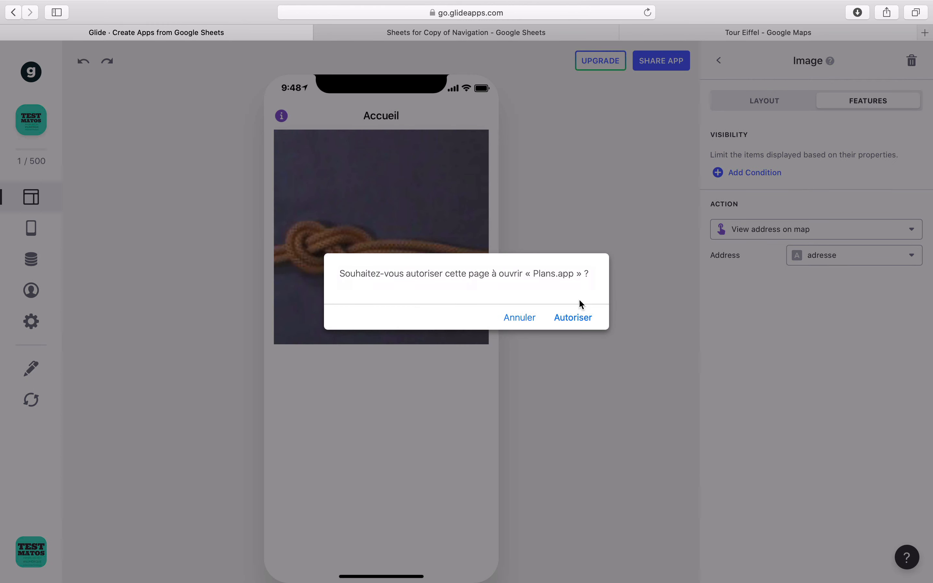
pyautogui.click(584, 321)
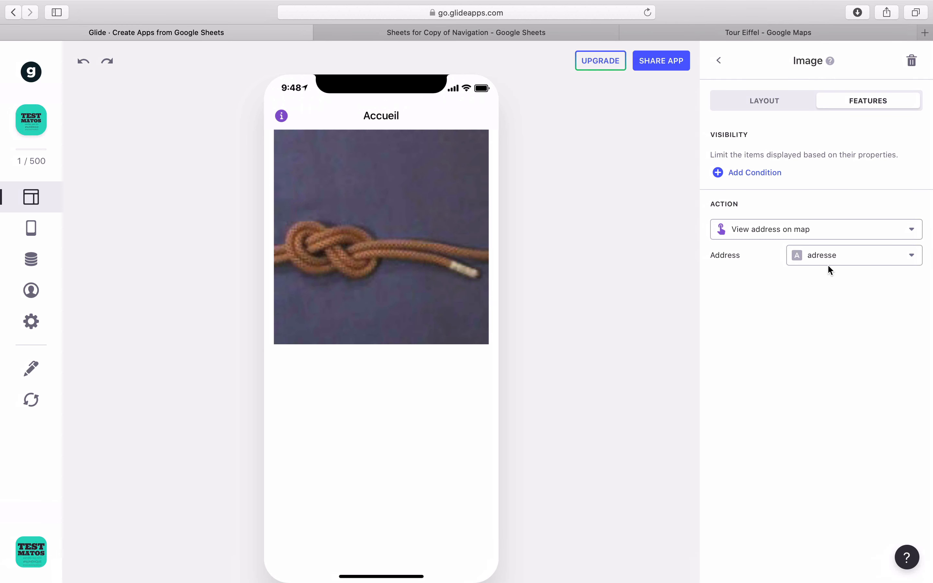
# Step: Switch the image's map Address to 'adresse 2' and retest it opens Maps at Quai Branly
pyautogui.click(827, 266)
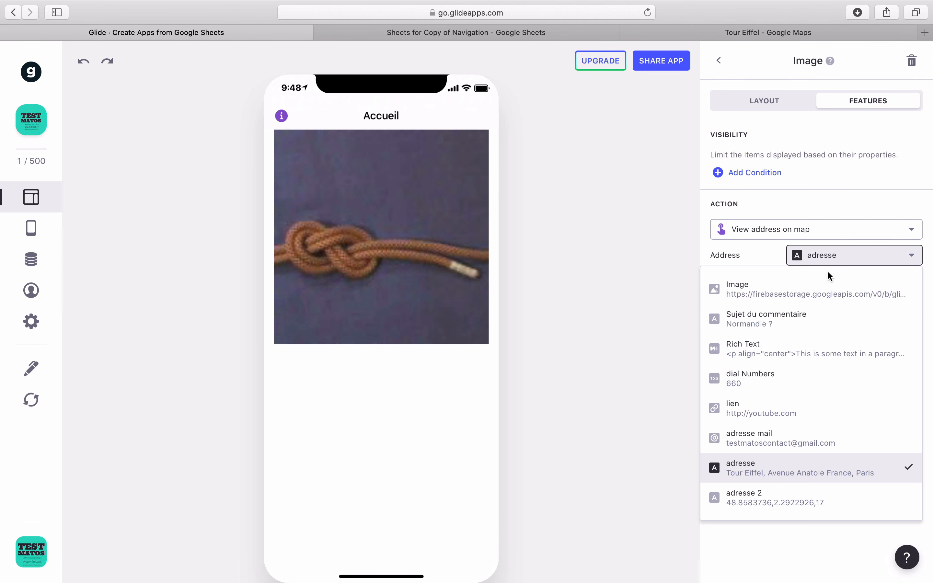
pyautogui.click(771, 490)
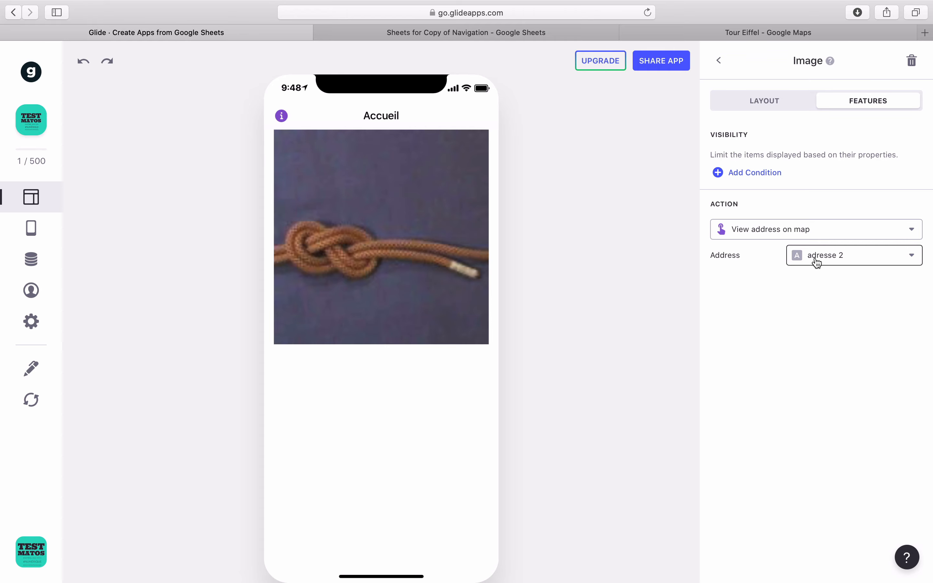
pyautogui.click(425, 227)
pyautogui.click(584, 324)
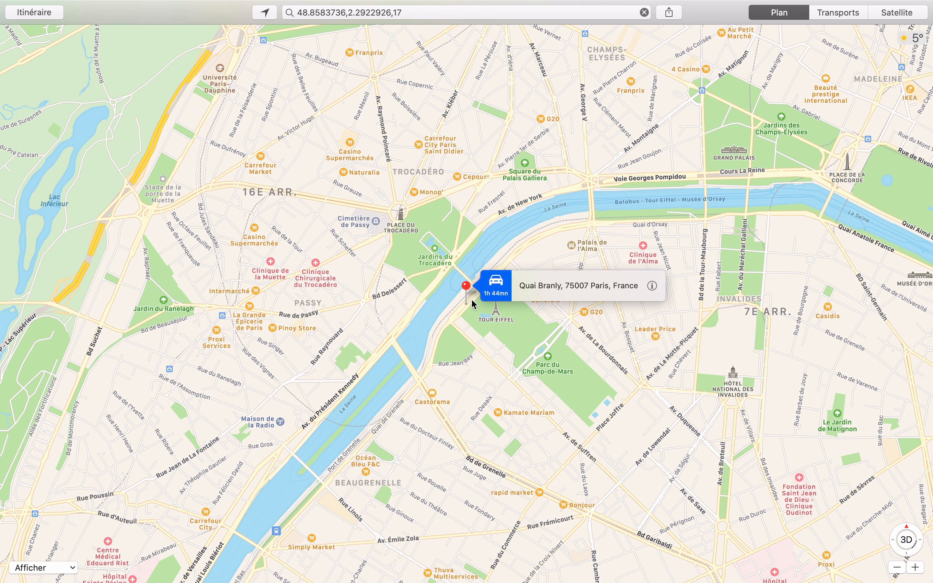
# Step: Select the 48.8583736,2.2922926,17 coordinates in the Apple Maps search field
pyautogui.click(414, 16)
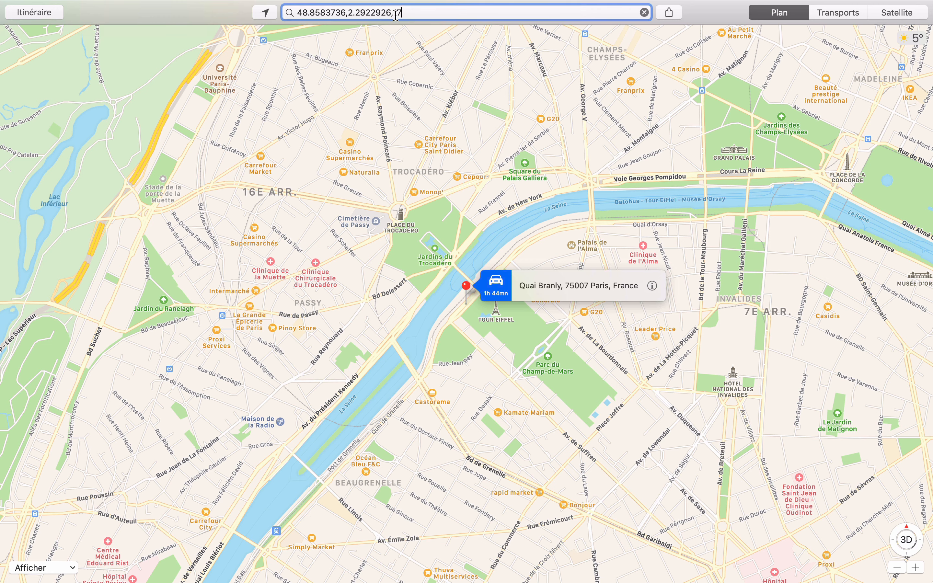
pyautogui.moveTo(414, 16); pyautogui.dragTo(300, 18)
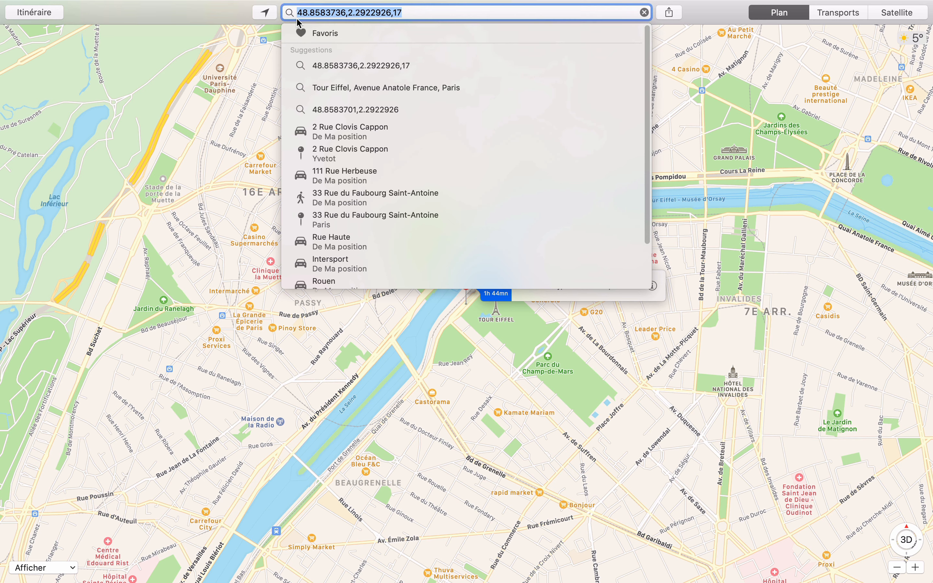